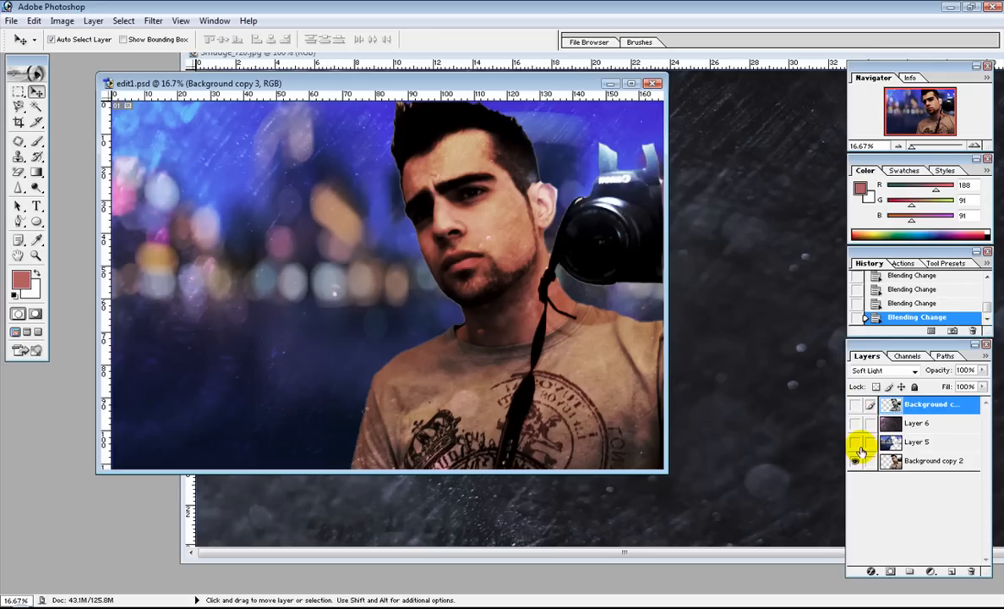
Step: Show only the Background copy 2 layer in edit1.psd and make it the active layer
alt+click(855, 461)
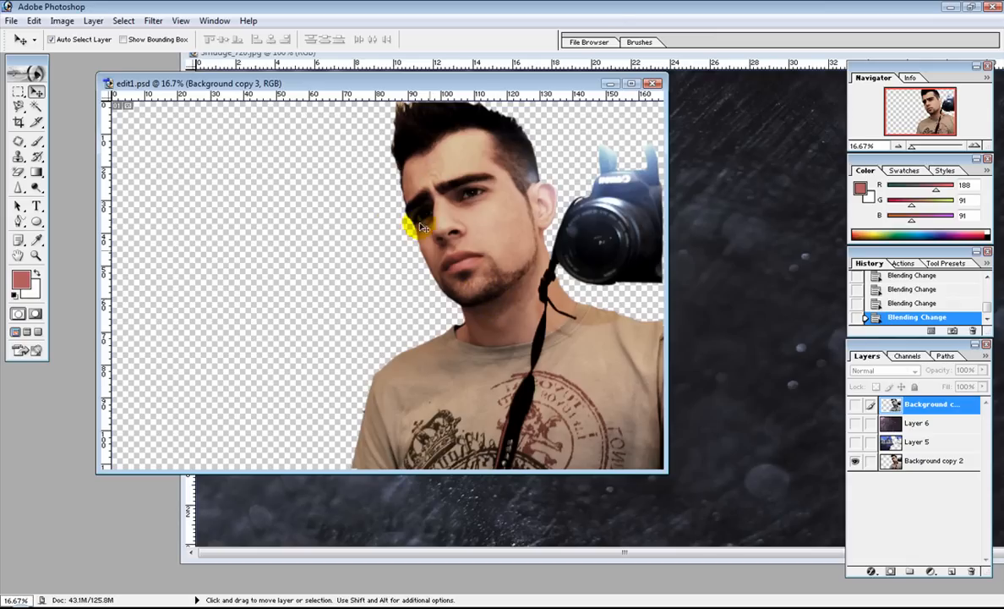
click(61, 21)
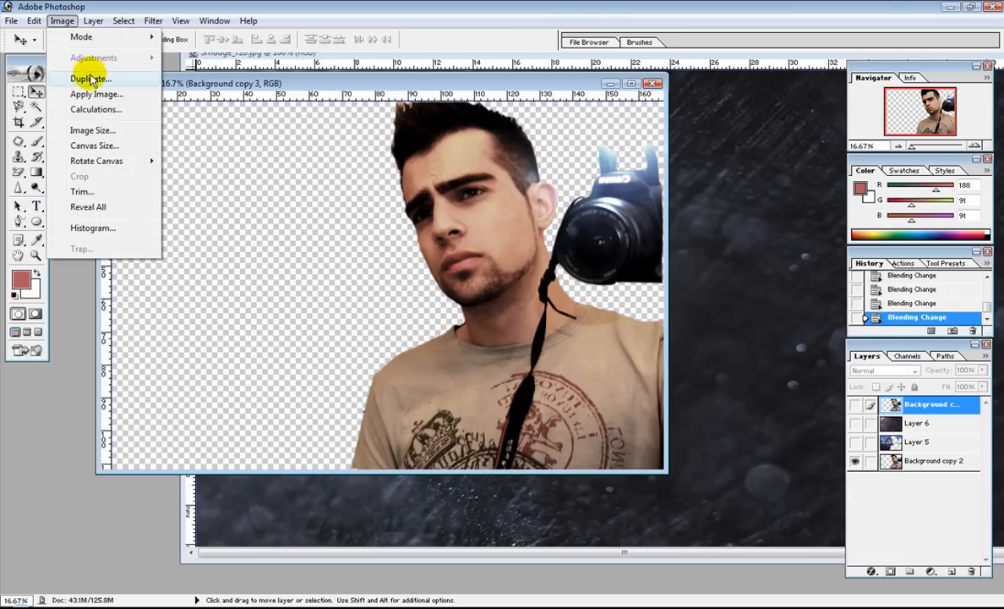
click(861, 446)
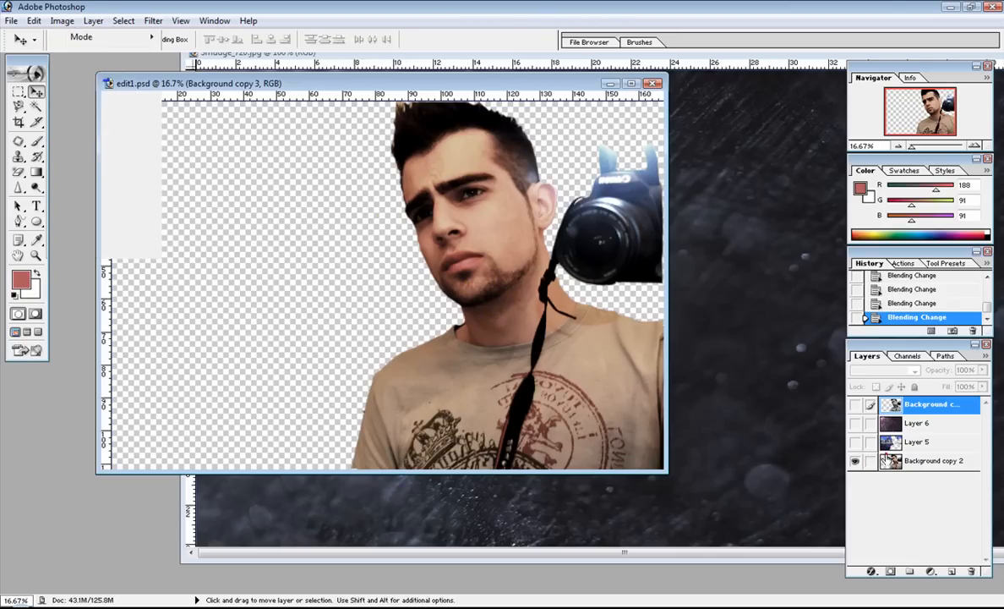
click(926, 460)
click(63, 21)
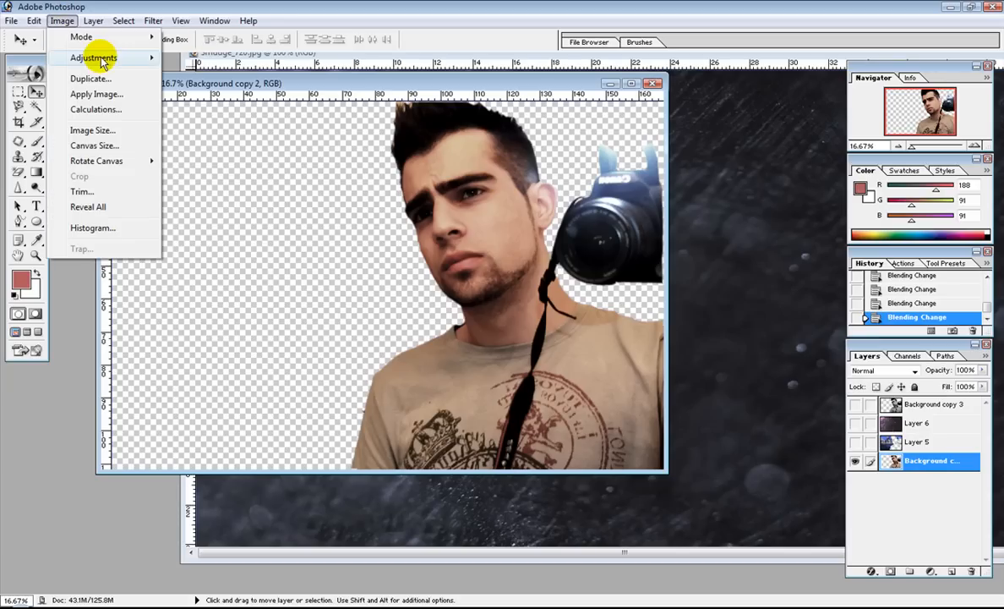
mouse_move(153, 58)
click(235, 119)
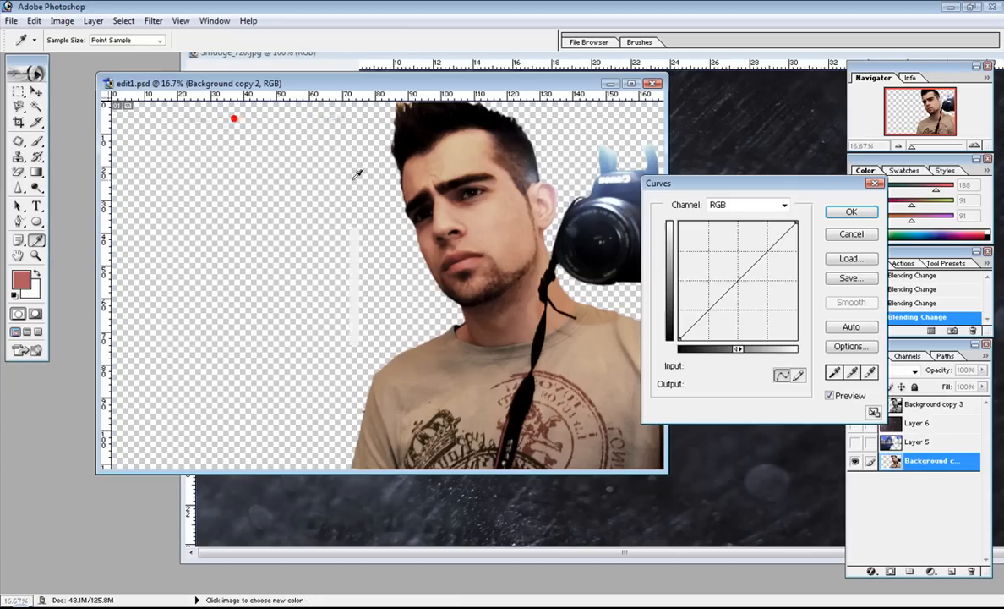
drag(770, 252, 770, 232)
drag(707, 309, 706, 326)
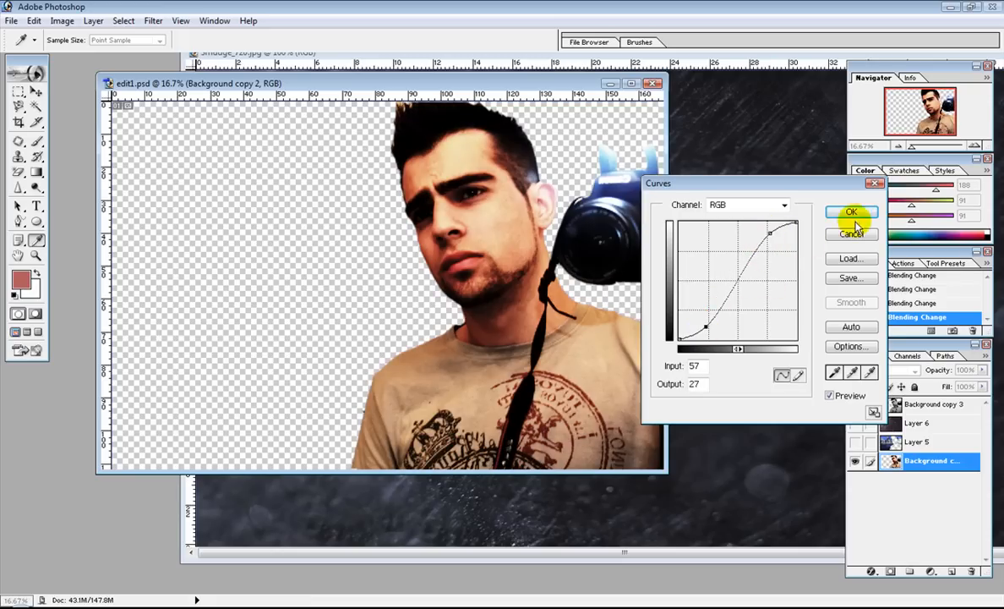
click(875, 185)
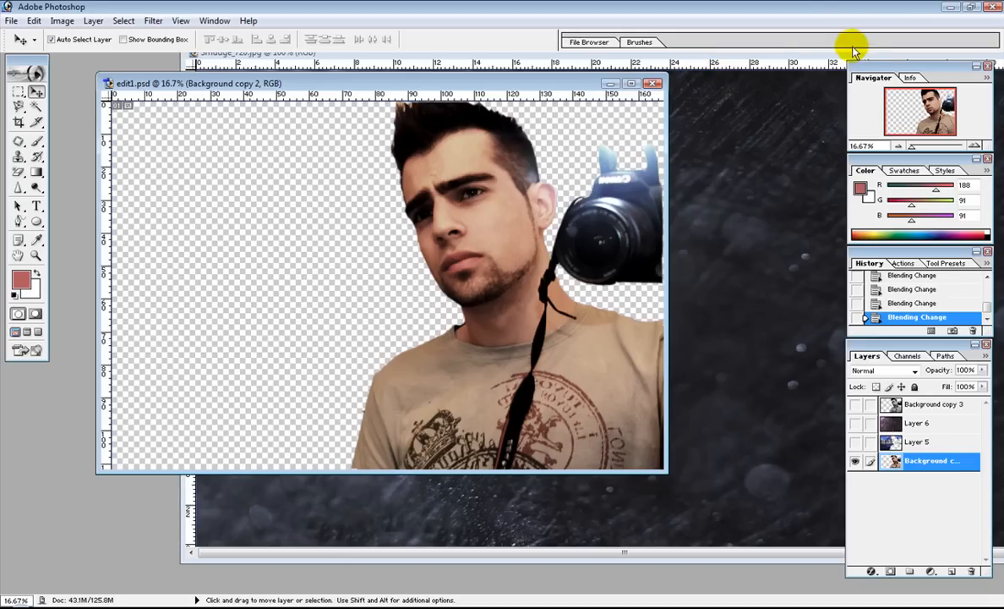
Step: Minimize Smudge_720.jpg and copy the blurred city image from probe.jpg into edit1.psd as a new layer
click(809, 60)
double_click(724, 54)
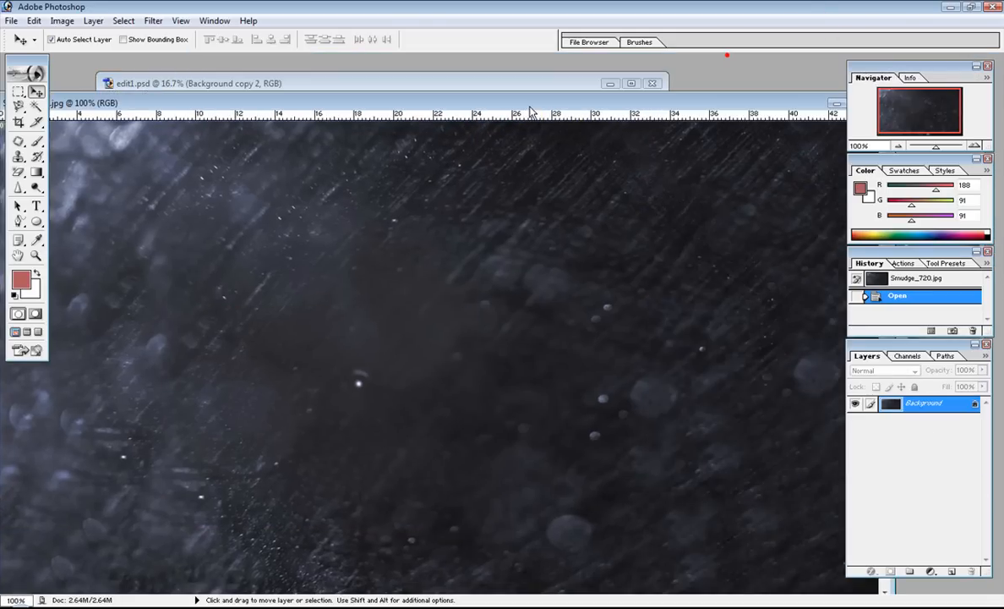
click(799, 80)
click(744, 160)
drag(752, 159, 571, 124)
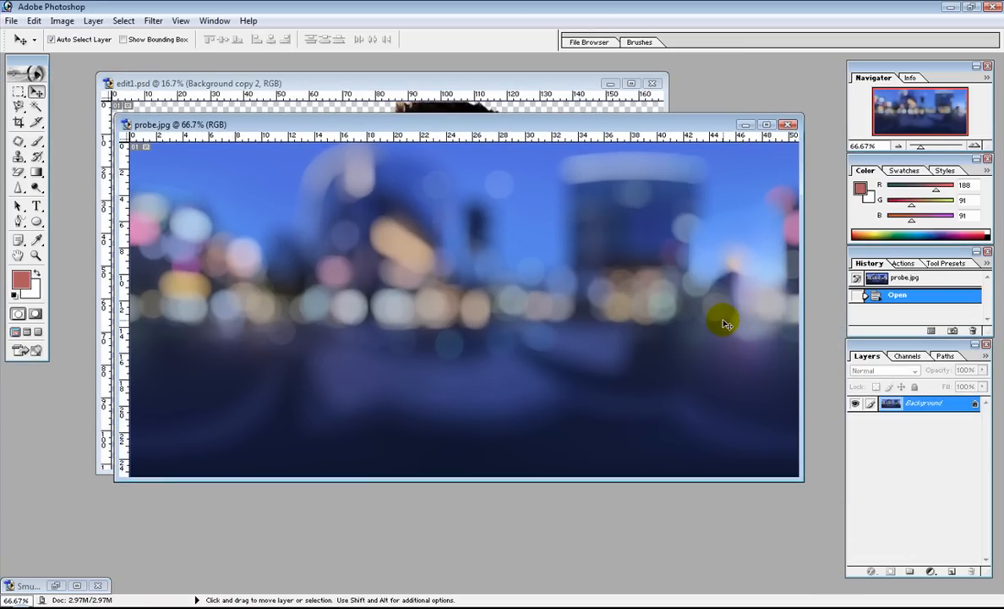
drag(513, 123, 764, 116)
drag(651, 275, 294, 265)
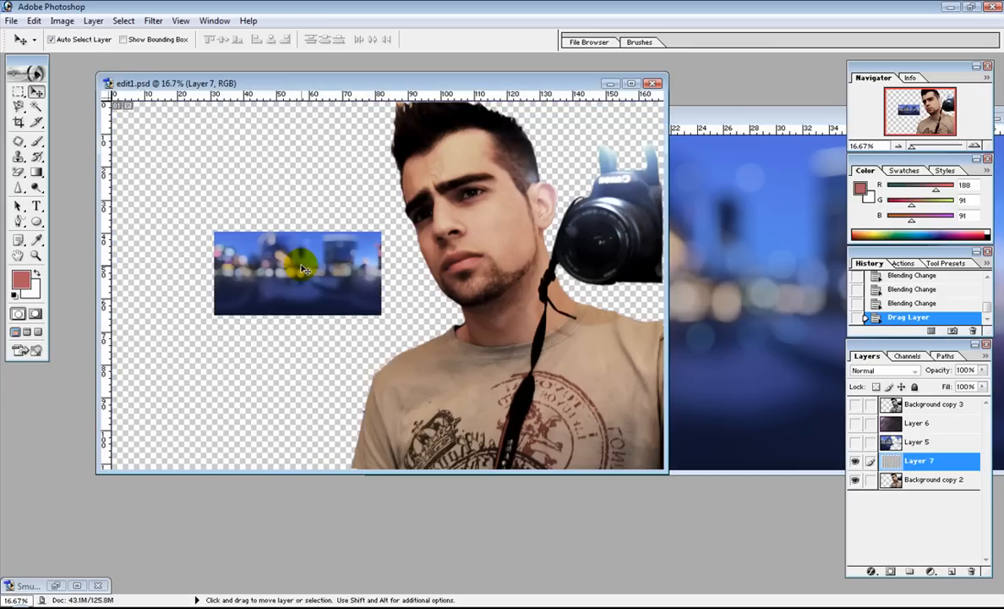
Step: Free Transform the city image layer to 330% width and 440% height so it fills the canvas, and apply it
click(34, 21)
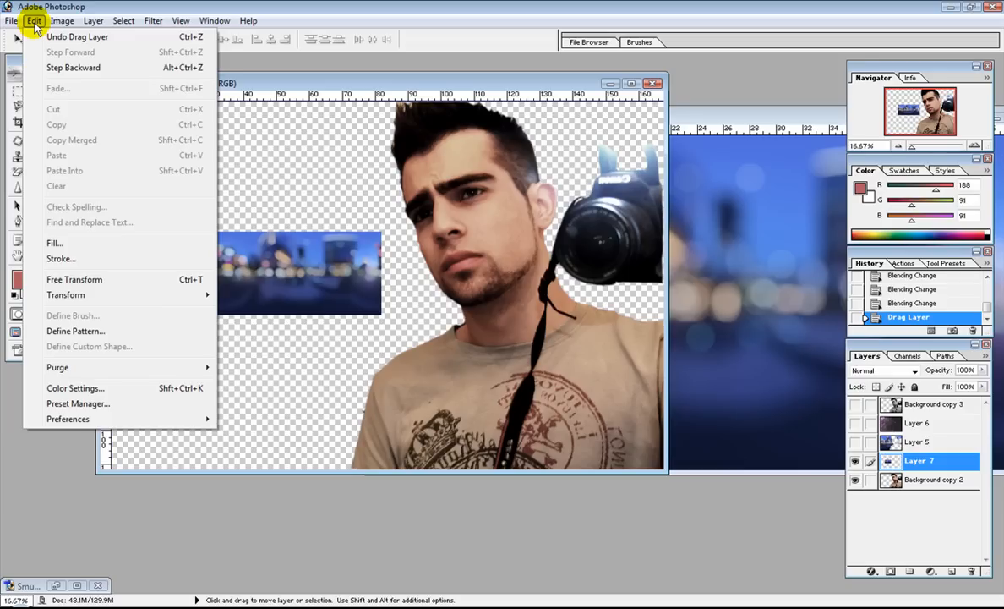
click(76, 279)
drag(382, 315, 666, 472)
drag(216, 229, 109, 102)
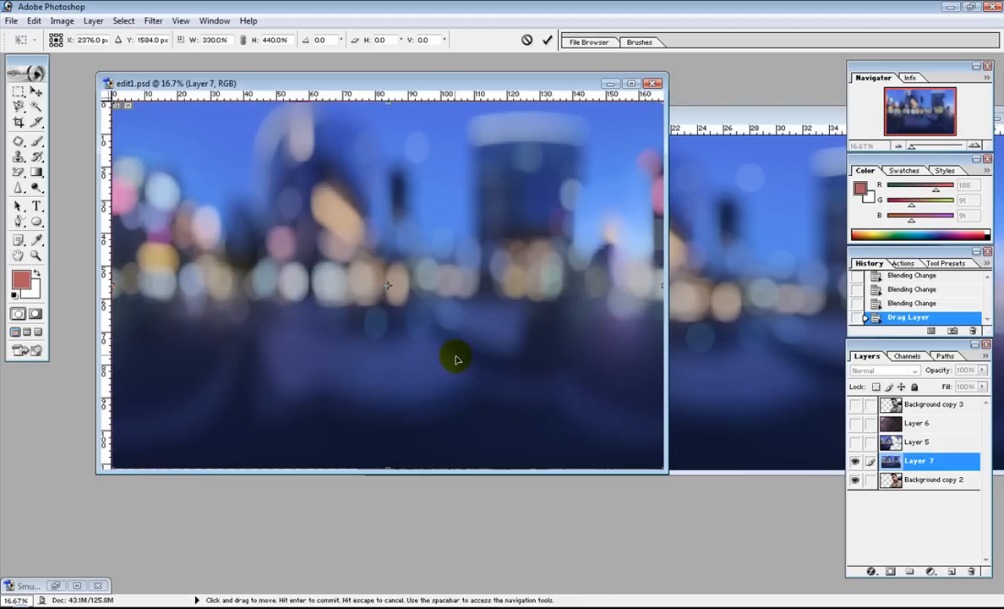
click(18, 91)
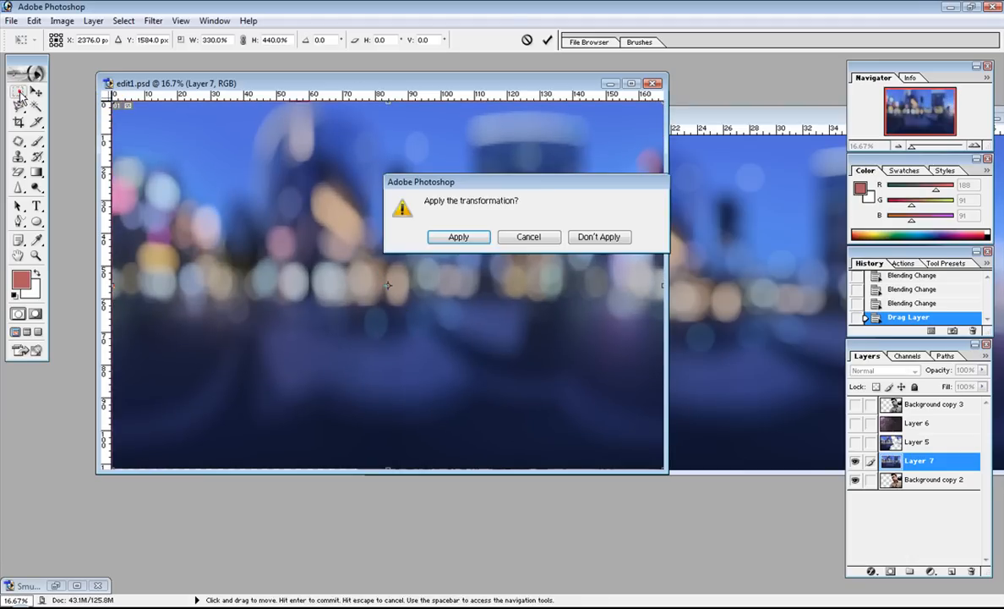
click(457, 238)
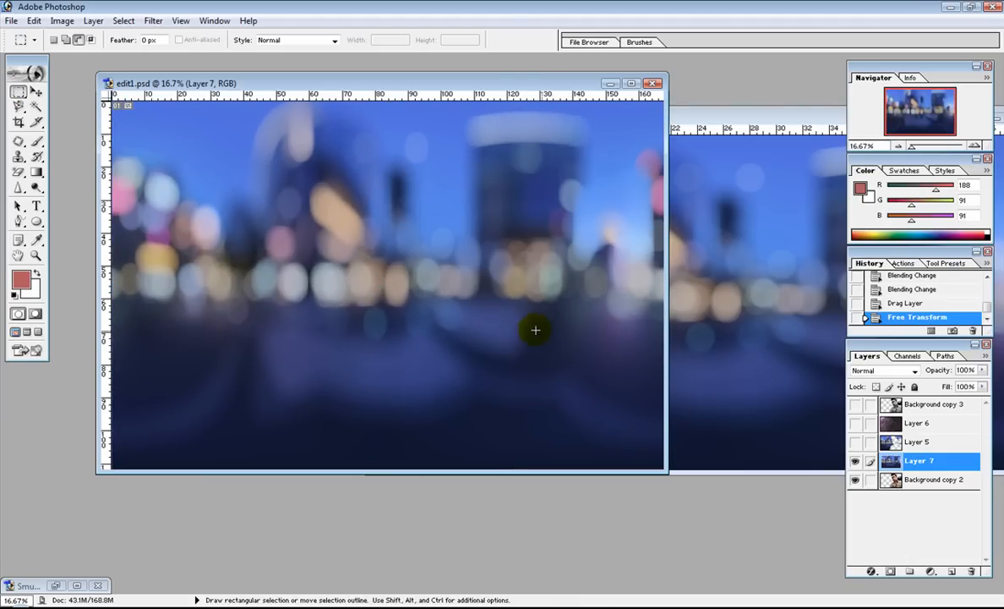
Step: Delete the old Layer 5, Layer 6 and Background copy 3 layers from edit1.psd
drag(919, 442, 971, 571)
drag(916, 423, 972, 570)
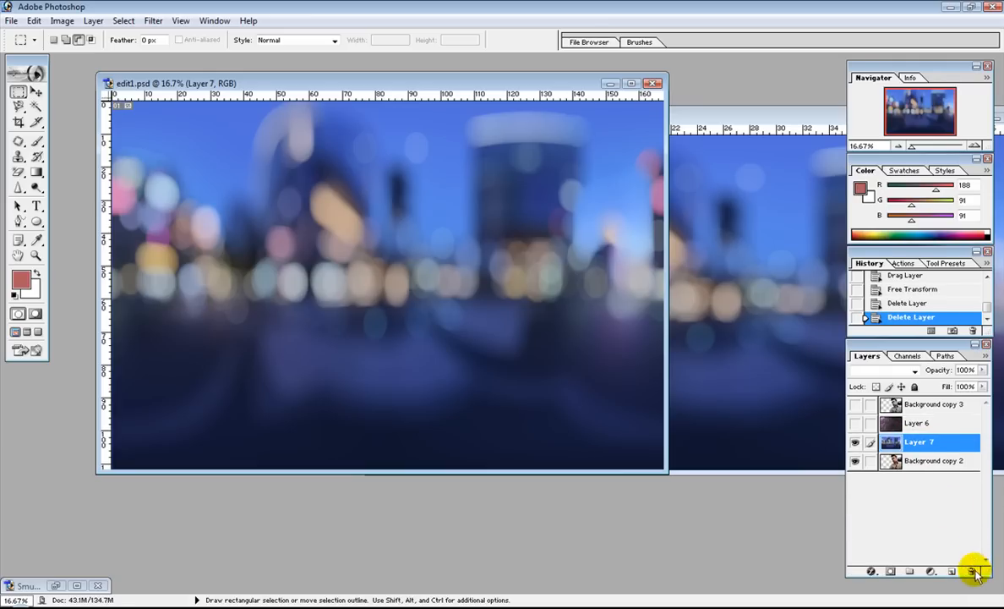
drag(894, 405, 973, 571)
Step: Move the Background copy 2 layer above Layer 7 so the man stands in front of the city background
click(916, 403)
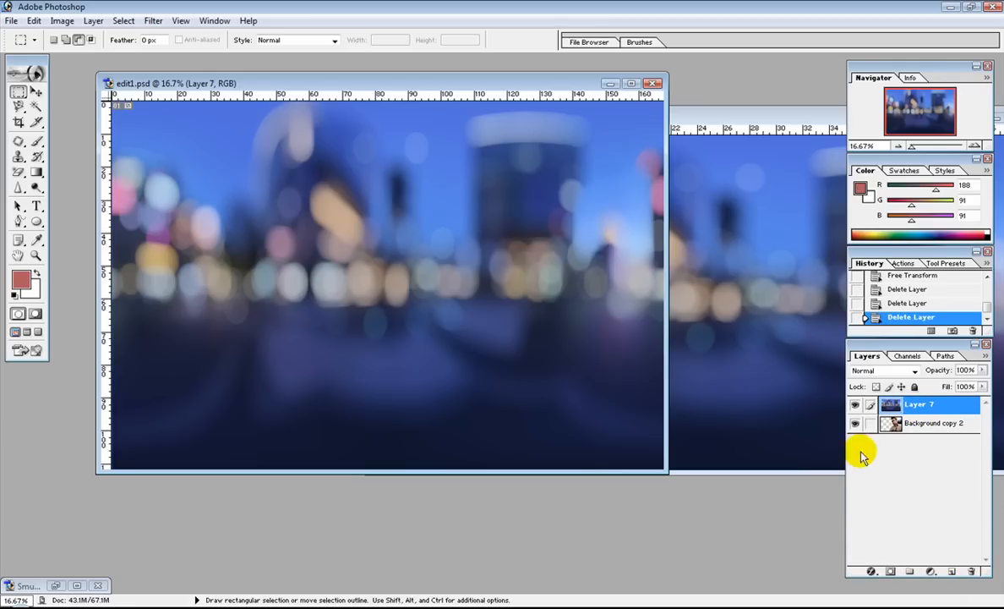
click(896, 424)
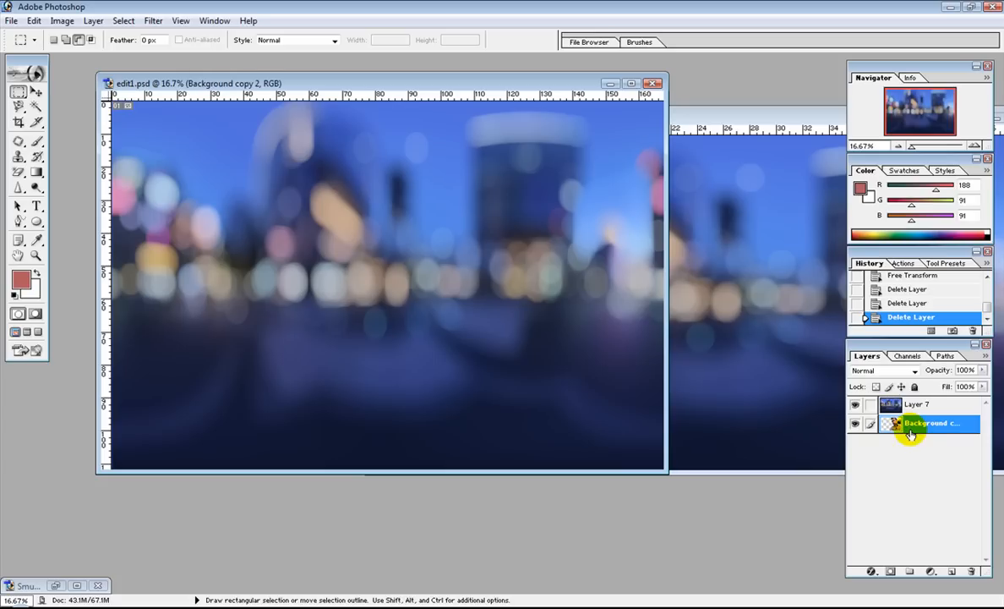
mouse_move(896, 427)
mouse_down()
mouse_move(898, 387)
mouse_move(895, 405)
mouse_up()
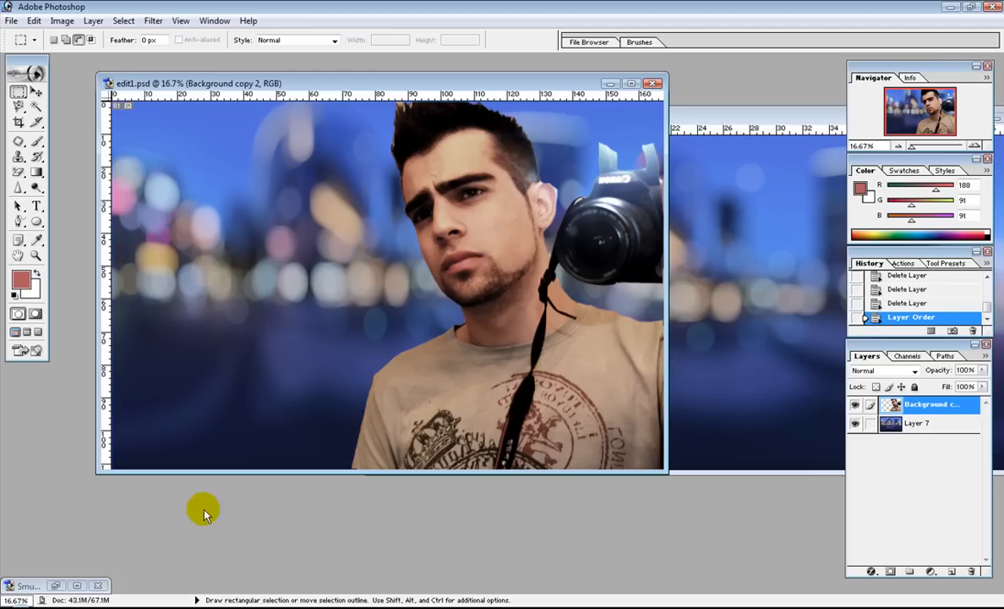
Step: Restore the Smudge_720.jpg window and copy its dark texture into edit1.psd as a new top layer
click(76, 584)
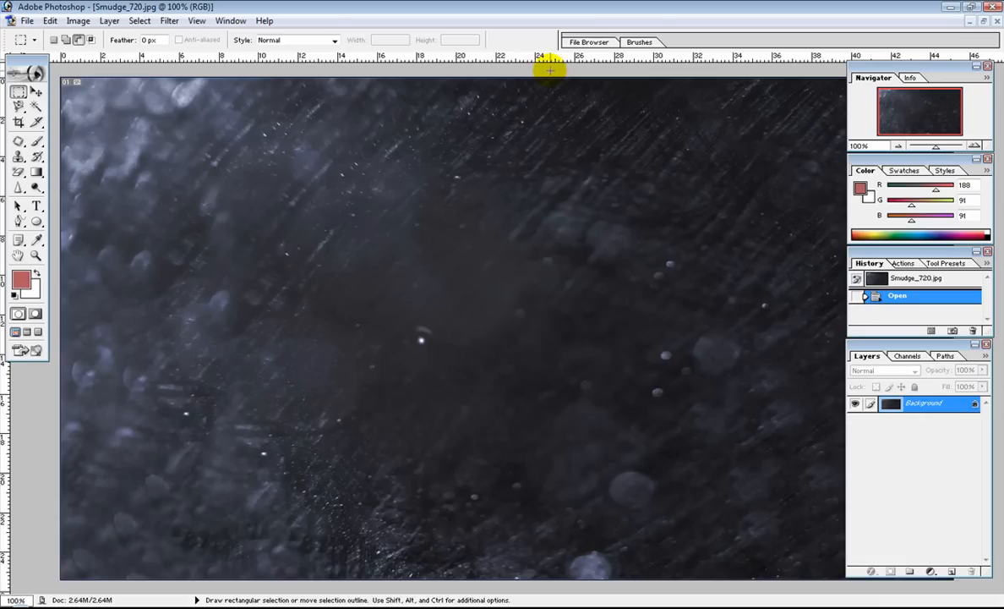
click(984, 21)
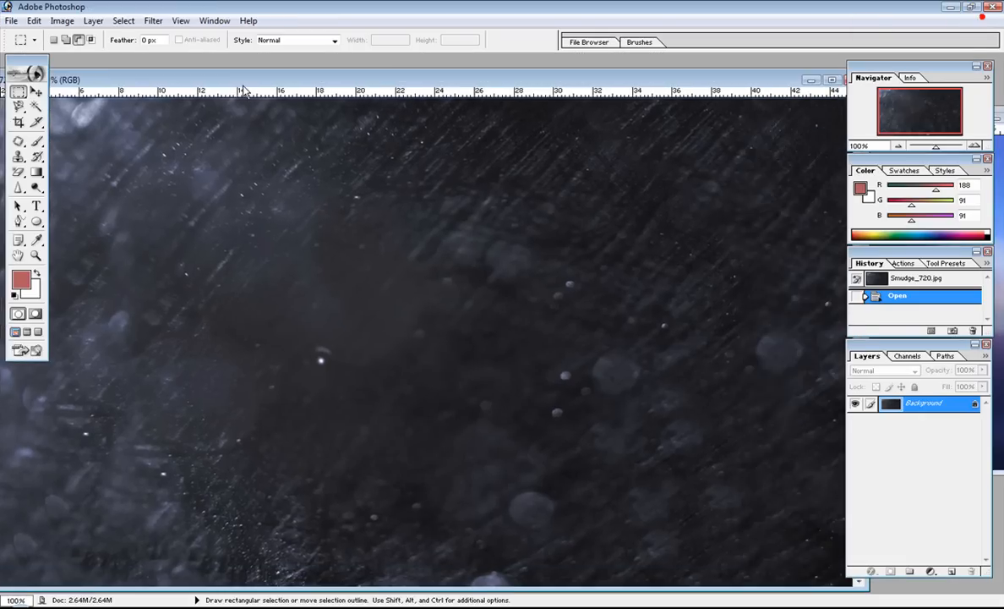
drag(585, 77, 597, 76)
click(36, 91)
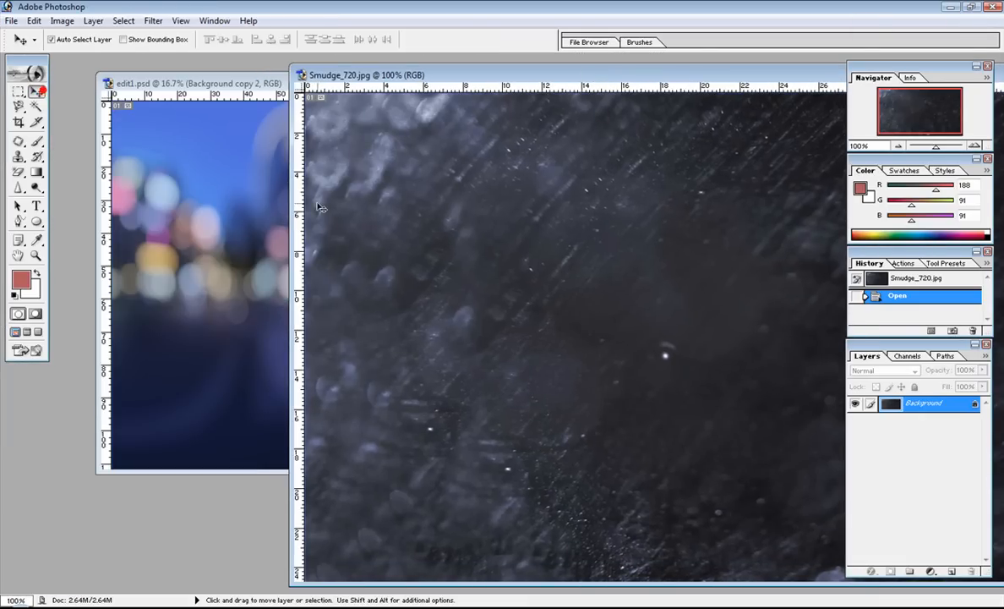
drag(551, 273, 211, 262)
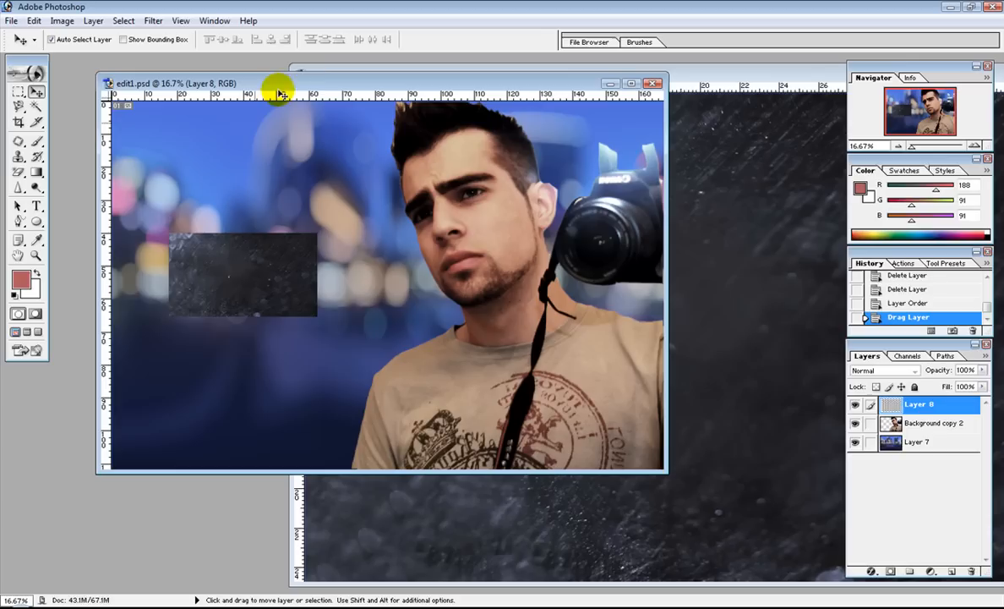
Step: Free Transform the smudge texture layer to 371.3% width and 440% height so it covers the canvas, and apply it
click(62, 21)
click(34, 21)
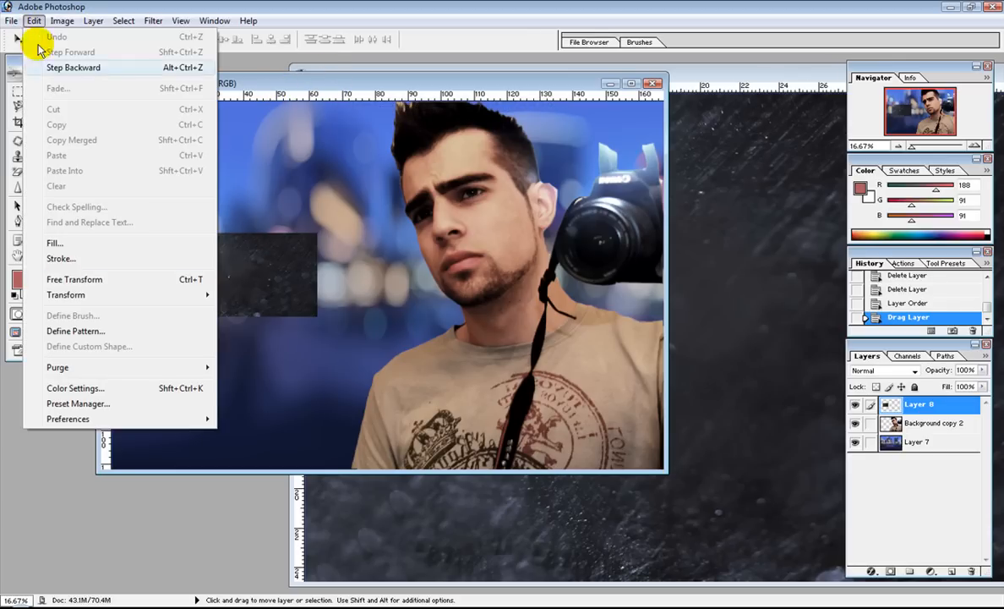
click(75, 279)
drag(315, 315, 665, 464)
drag(168, 234, 100, 101)
click(15, 91)
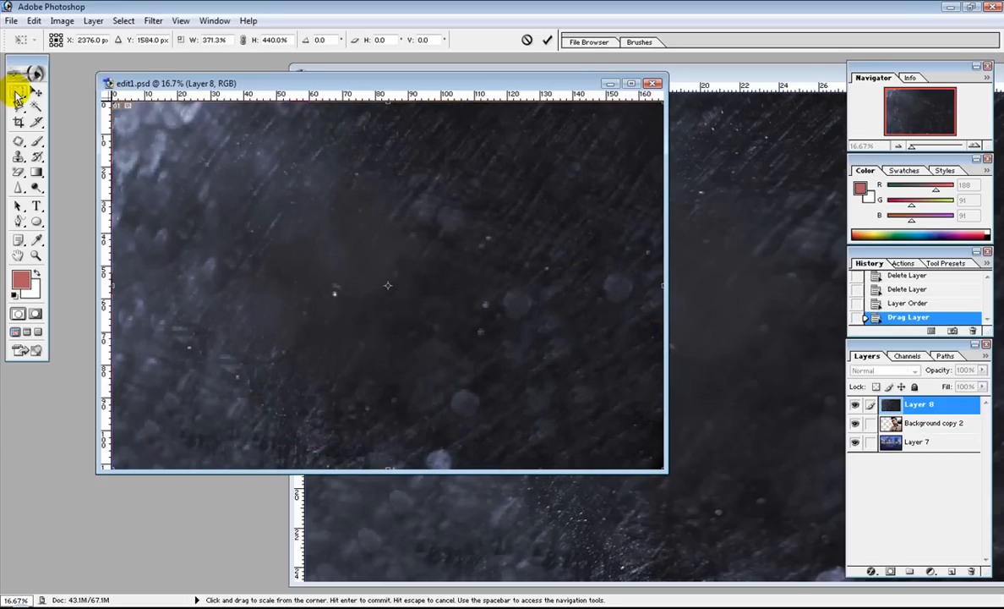
click(459, 236)
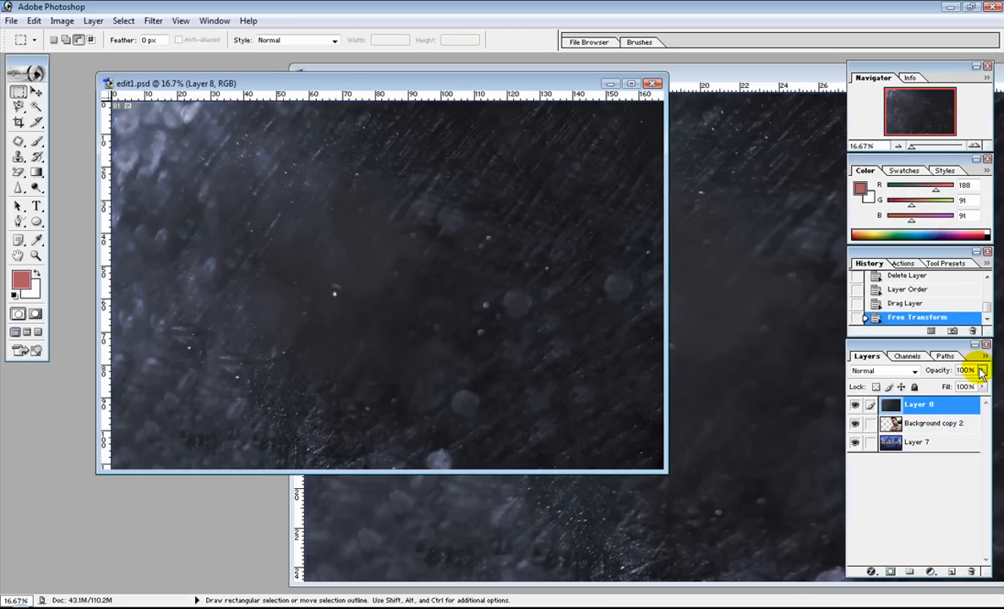
Step: Brighten the smudge texture layer with an RGB Curves adjustment, using points at input 57, output 85 and input 195, output 242
click(62, 21)
mouse_move(157, 59)
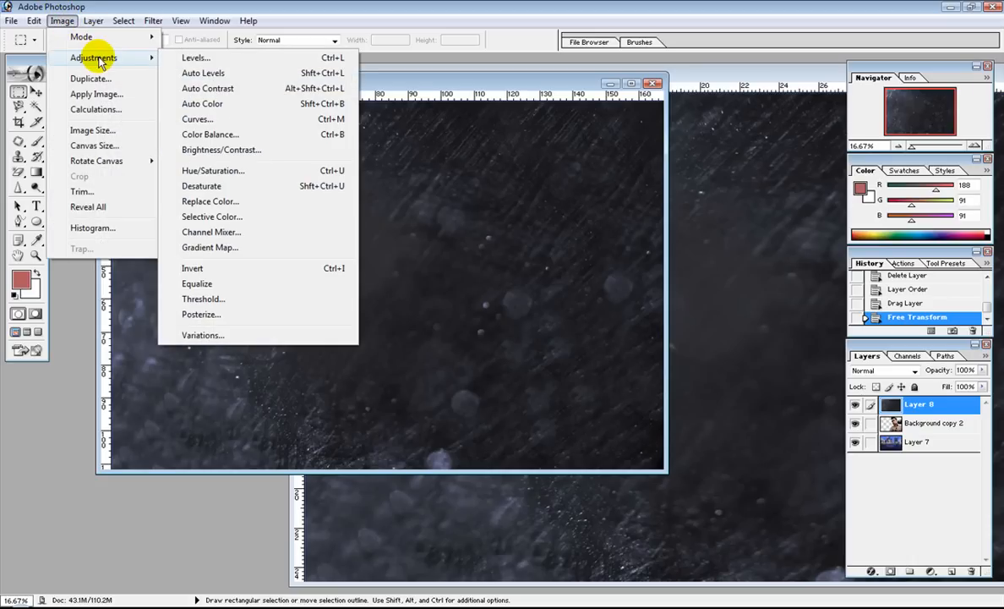
click(219, 123)
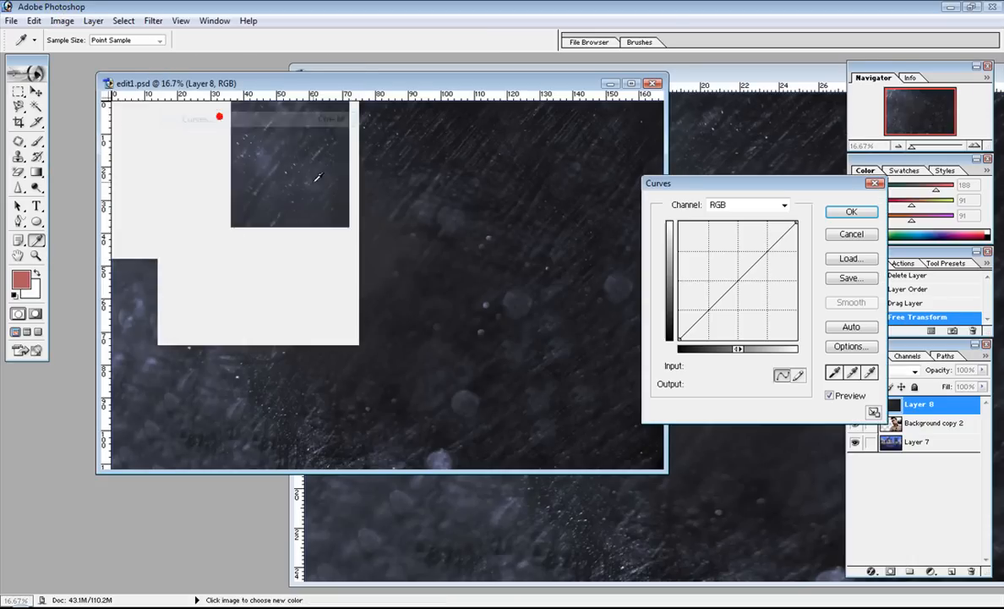
drag(744, 272, 770, 227)
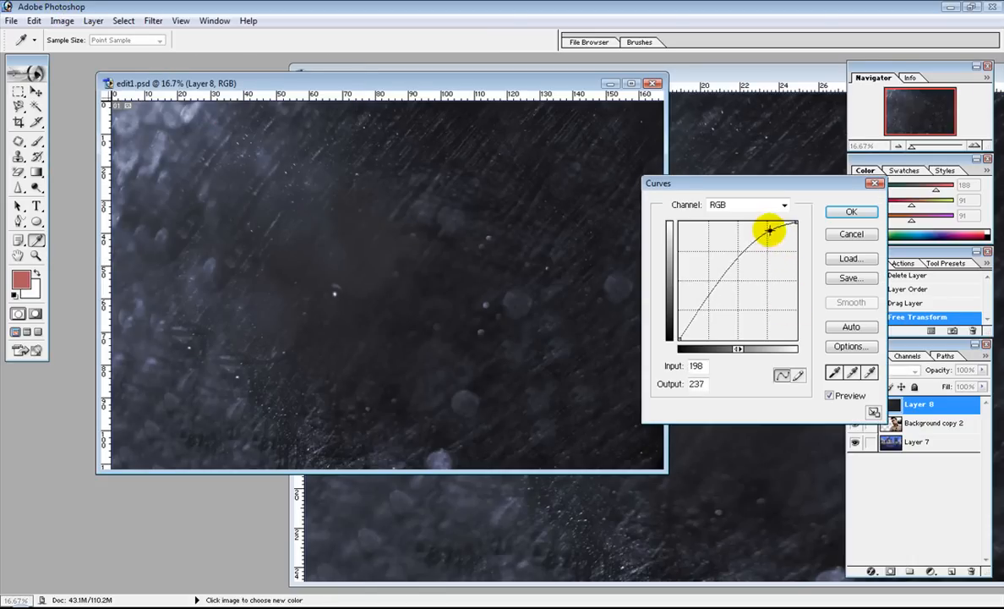
click(702, 314)
drag(701, 311, 705, 301)
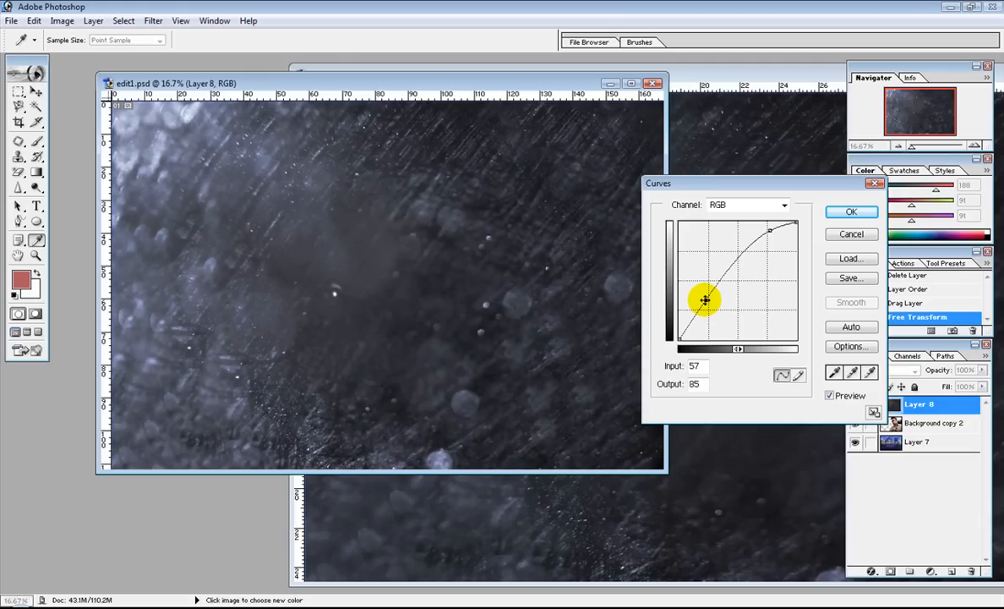
drag(765, 231, 768, 227)
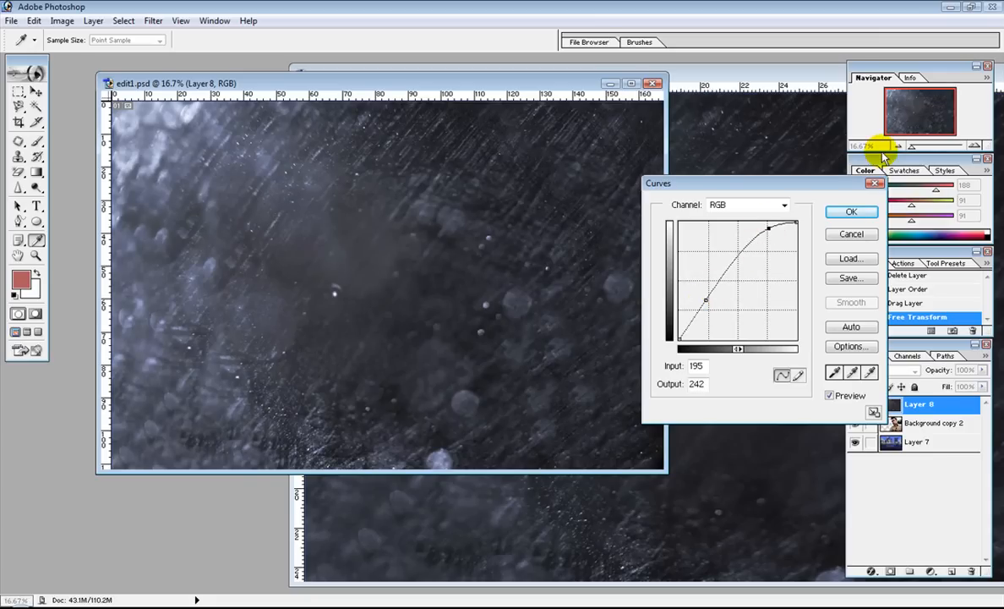
click(852, 210)
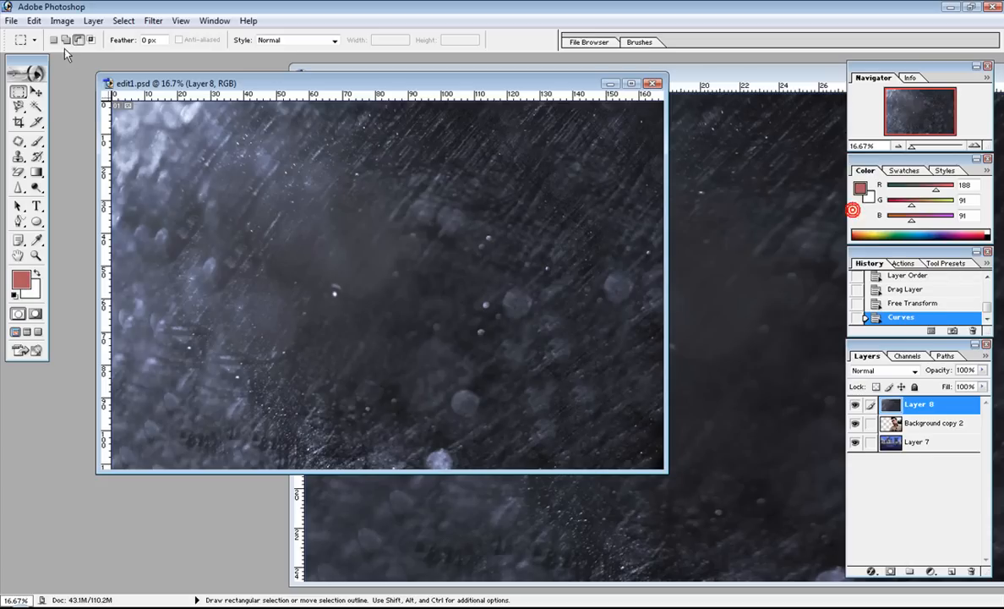
Step: Shift the smudge texture layer's hue to +109 with a Hue/Saturation adjustment on the Master range
click(63, 22)
mouse_move(125, 67)
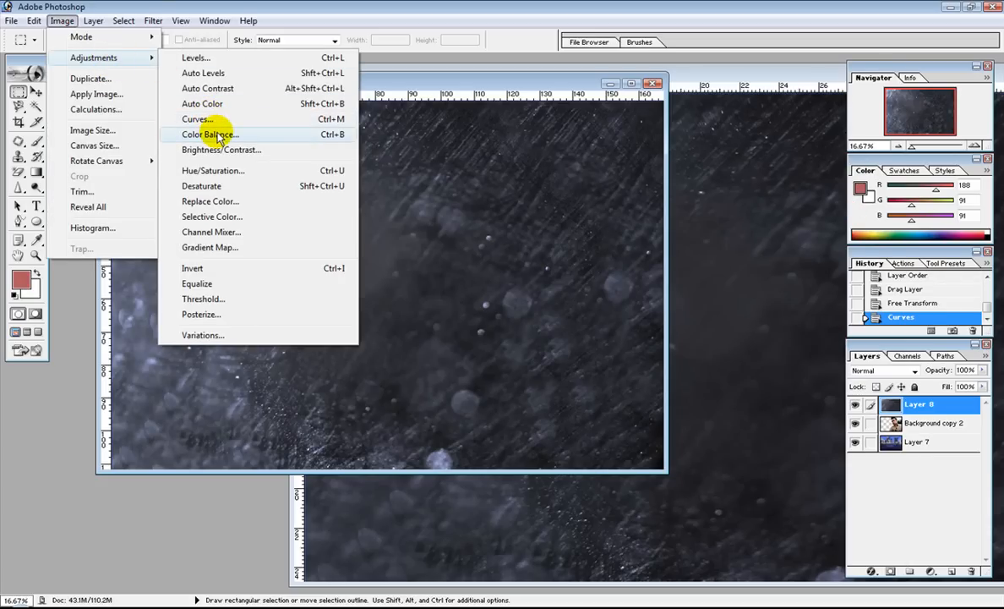
click(226, 177)
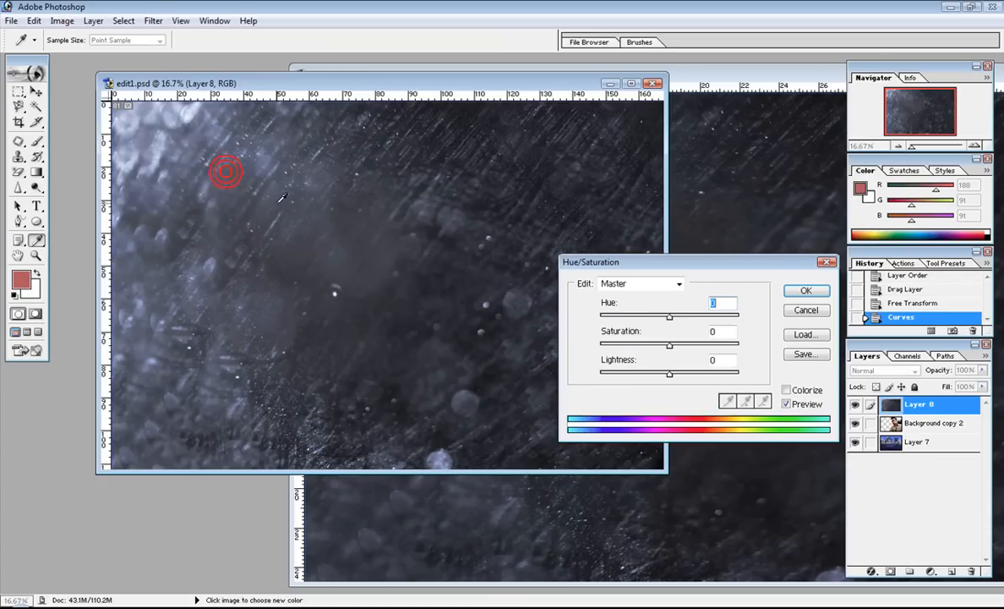
drag(672, 315, 722, 320)
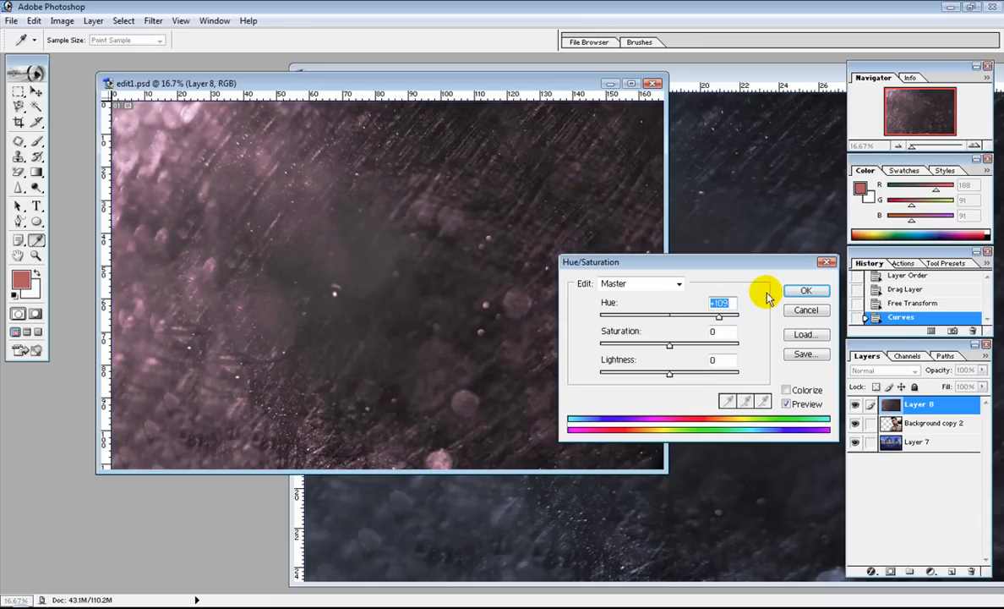
click(664, 288)
click(662, 283)
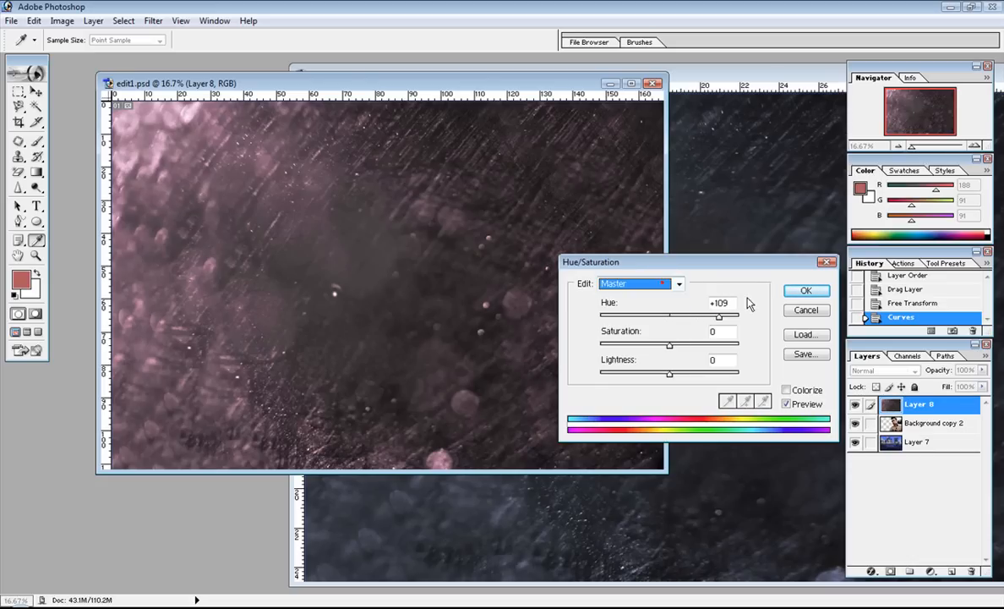
click(806, 291)
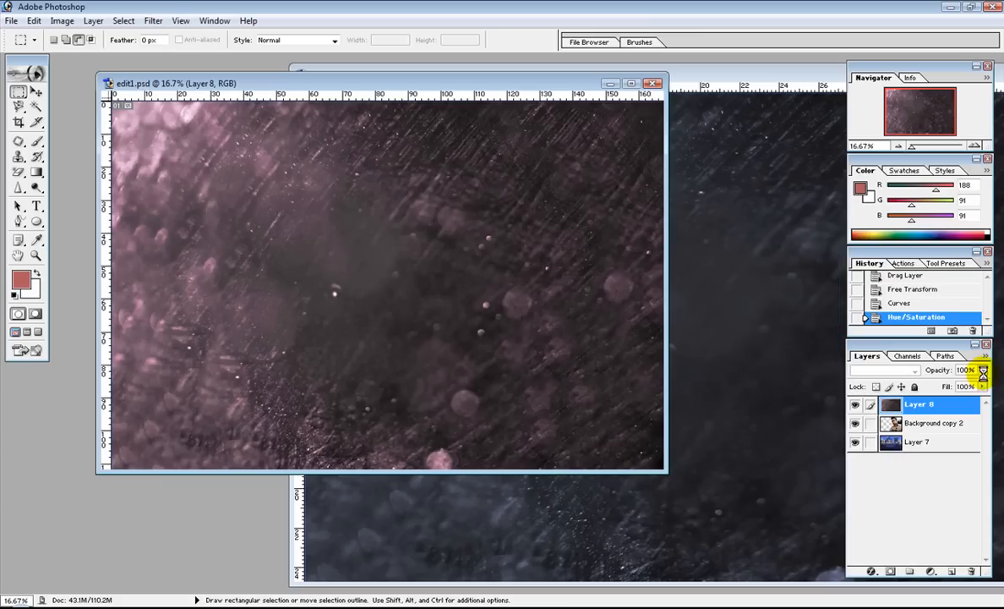
Step: Lower the smudge texture layer's opacity to 65%, try successive blend modes from Darken onward, and settle on Color Dodge
click(984, 372)
drag(980, 381, 965, 387)
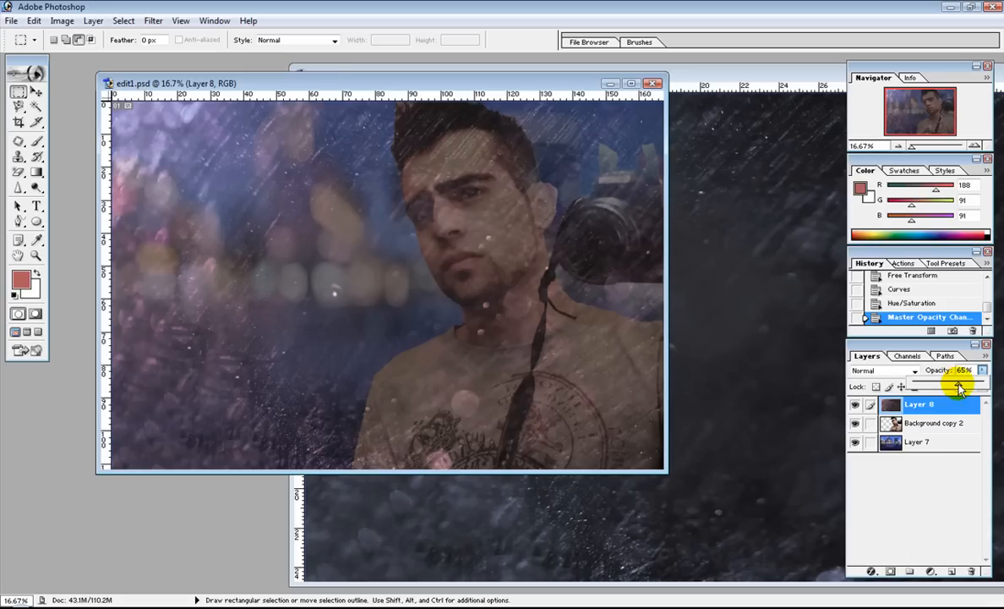
click(883, 371)
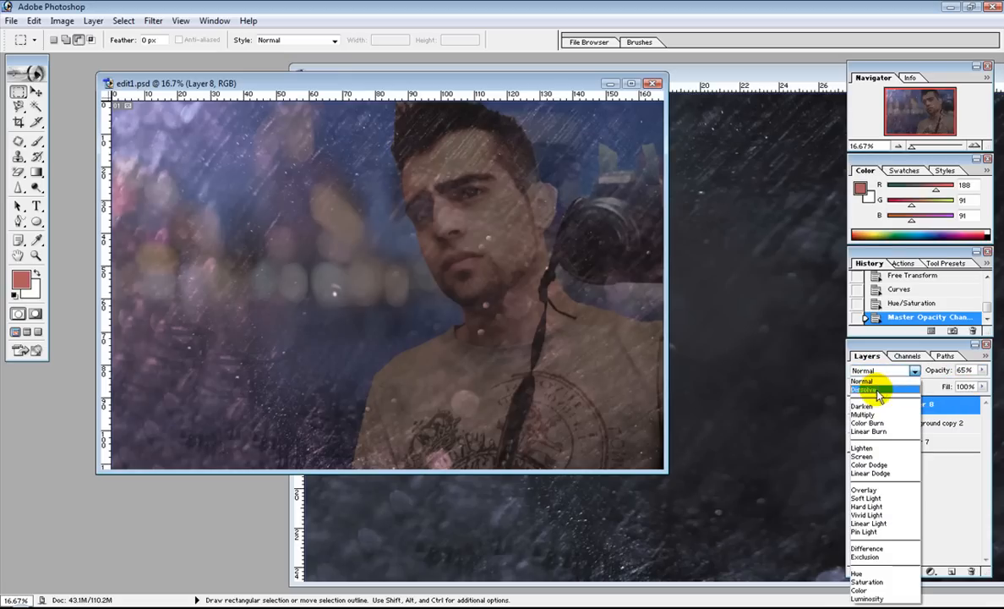
click(878, 407)
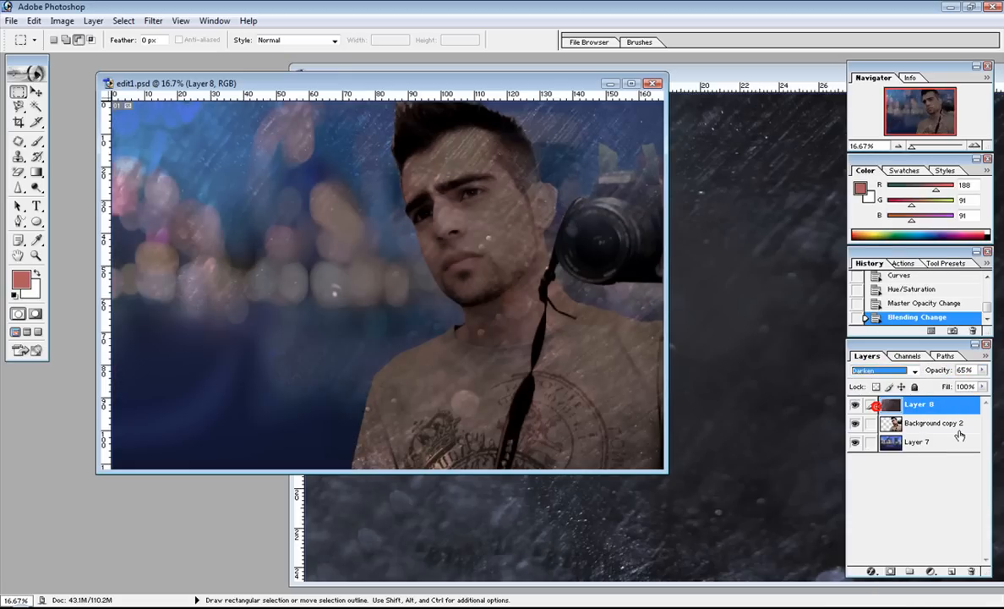
key(shift+plus)
key(shift+plus)
key(shift+plus)
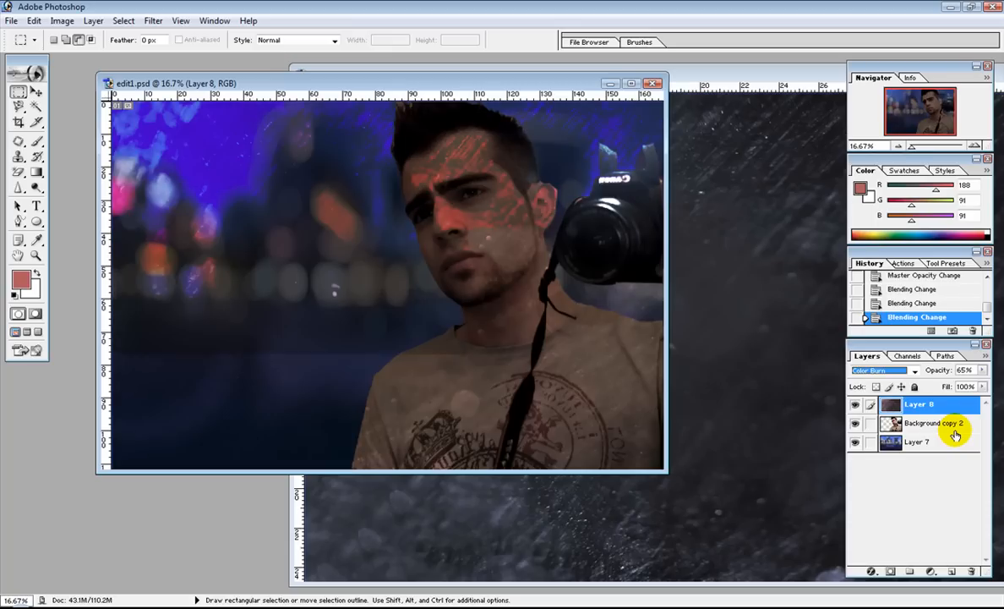
key(shift+plus)
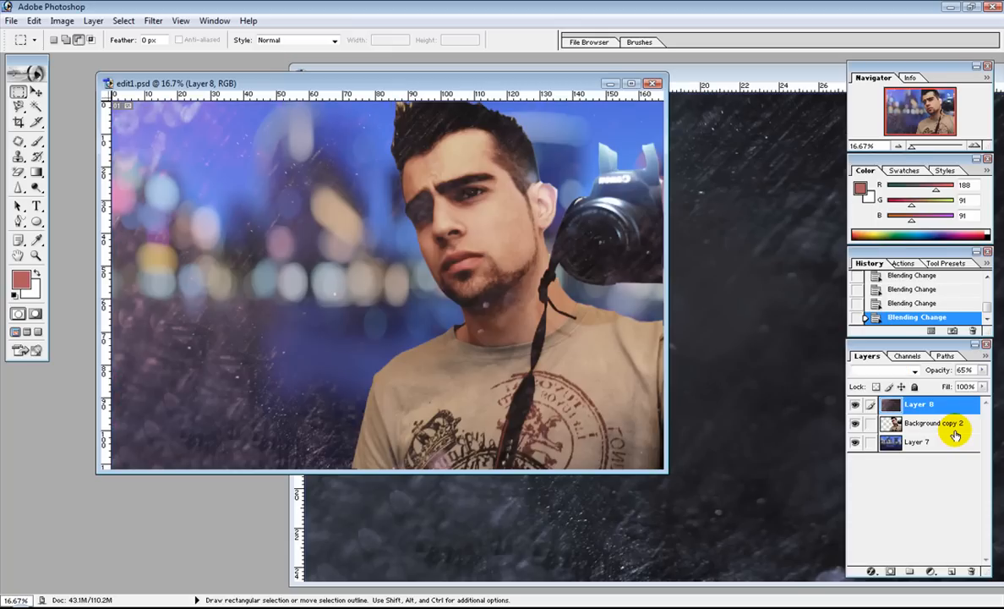
key(shift+plus)
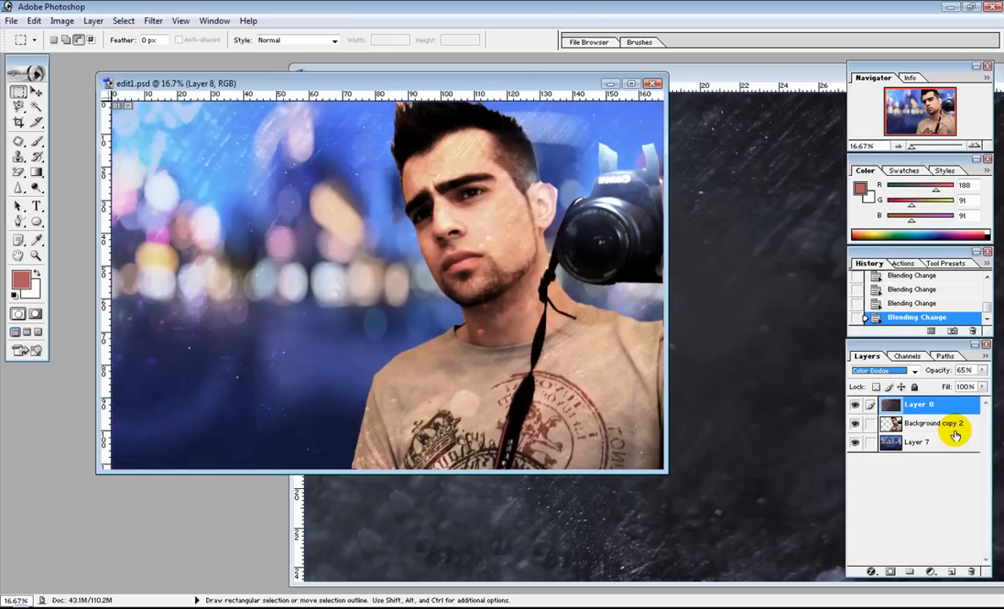
key(shift+plus)
key(shift+minus)
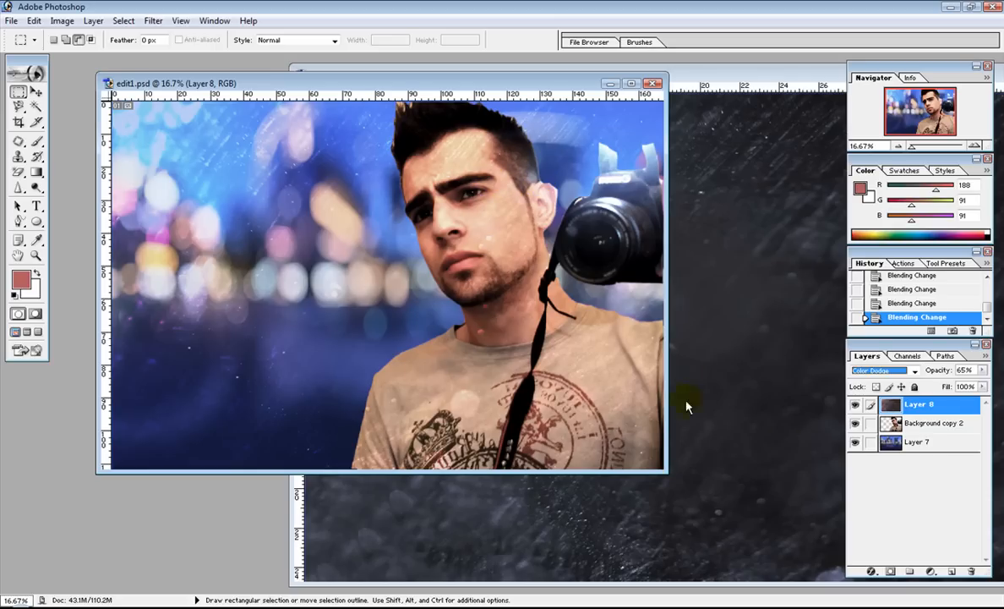
Step: Reduce the saturation of the man's Background copy 2 layer to -40 with a Hue/Saturation adjustment
click(900, 421)
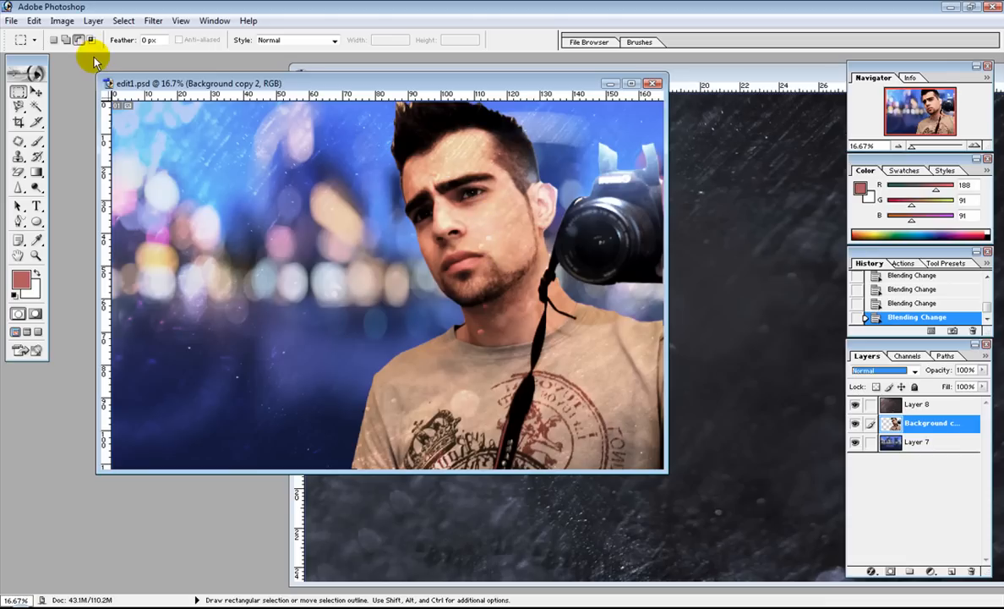
click(62, 21)
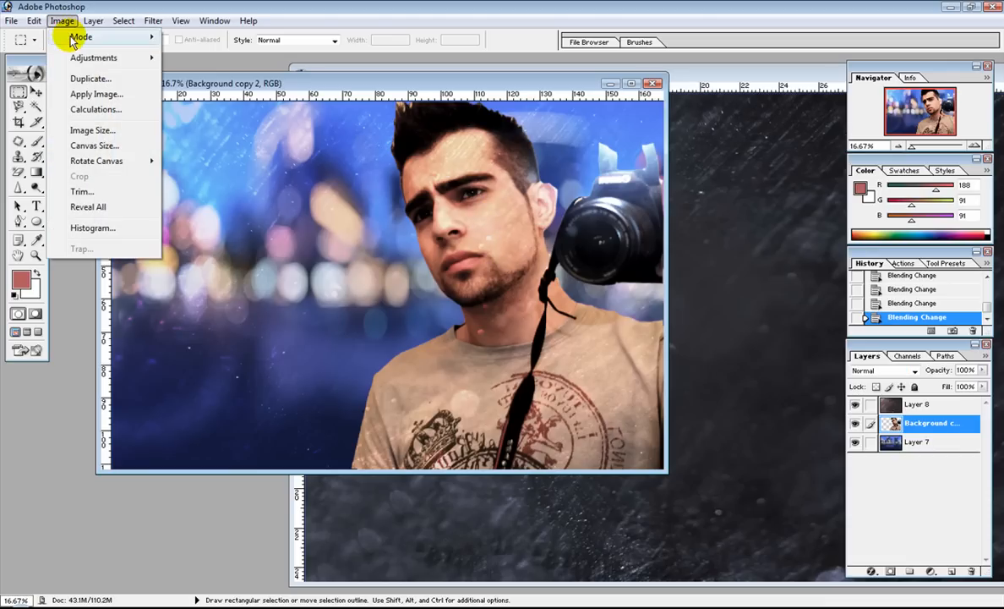
mouse_move(80, 59)
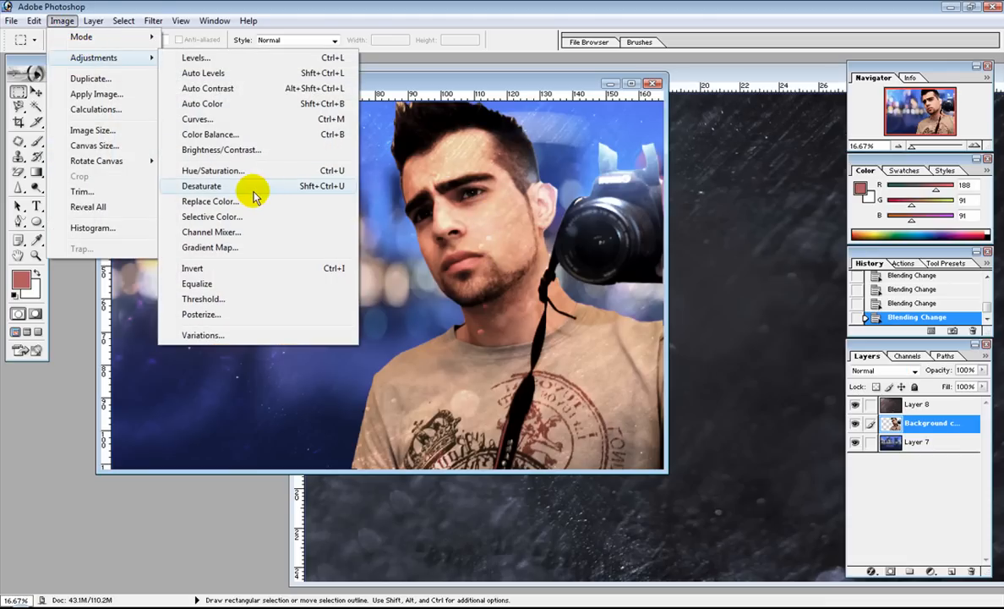
click(251, 169)
drag(684, 263, 743, 244)
drag(727, 329, 708, 330)
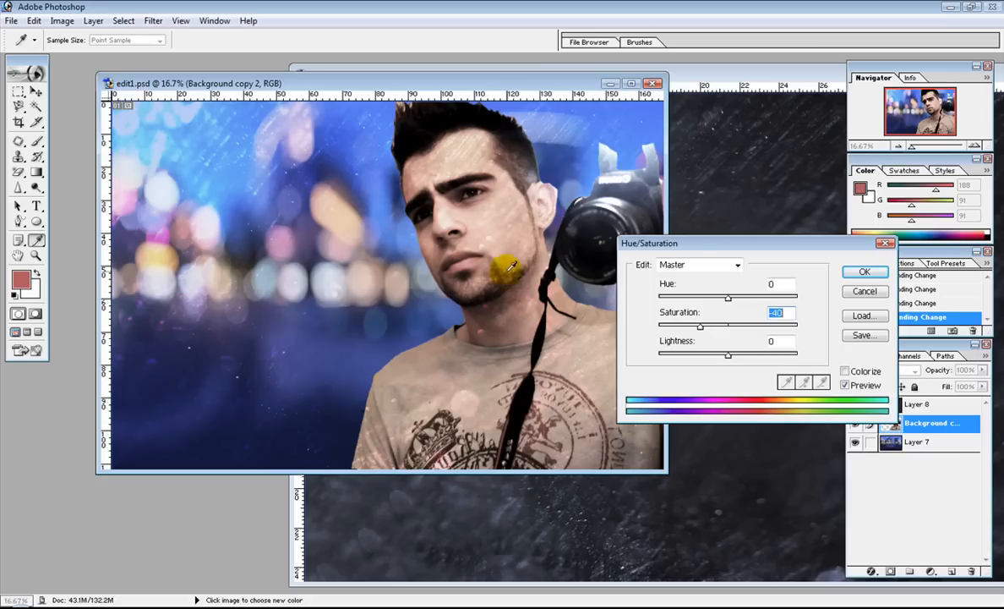
click(865, 279)
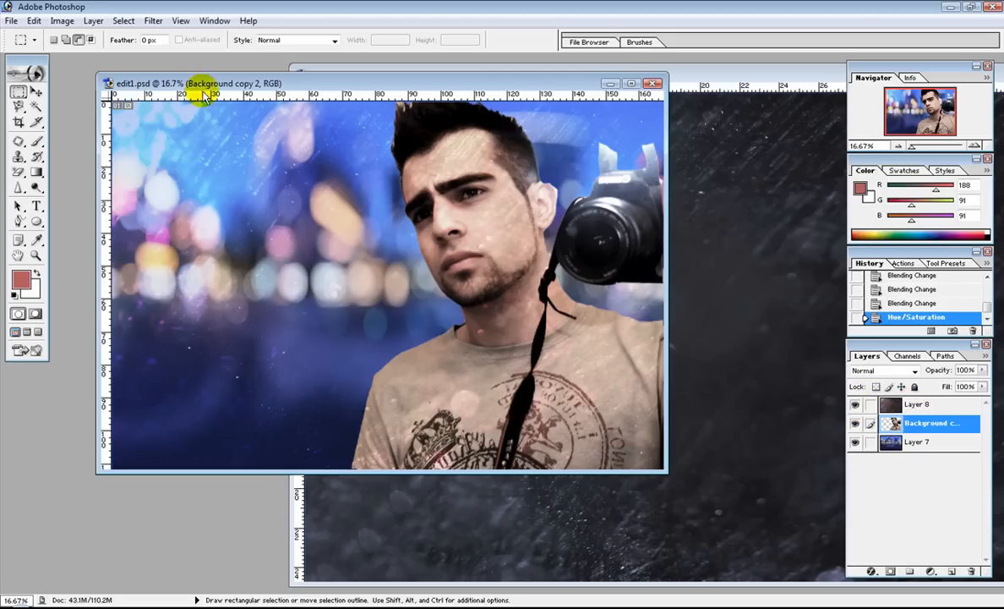
Step: Add a new layer at the top of the stack, above the smudge texture, and fill it with black
click(953, 570)
drag(905, 431, 897, 399)
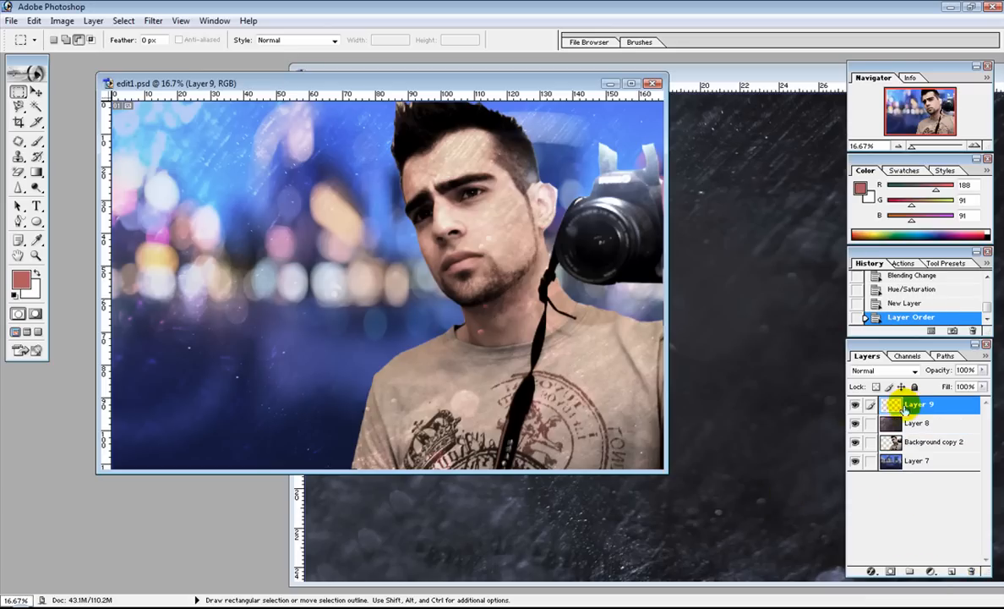
click(34, 21)
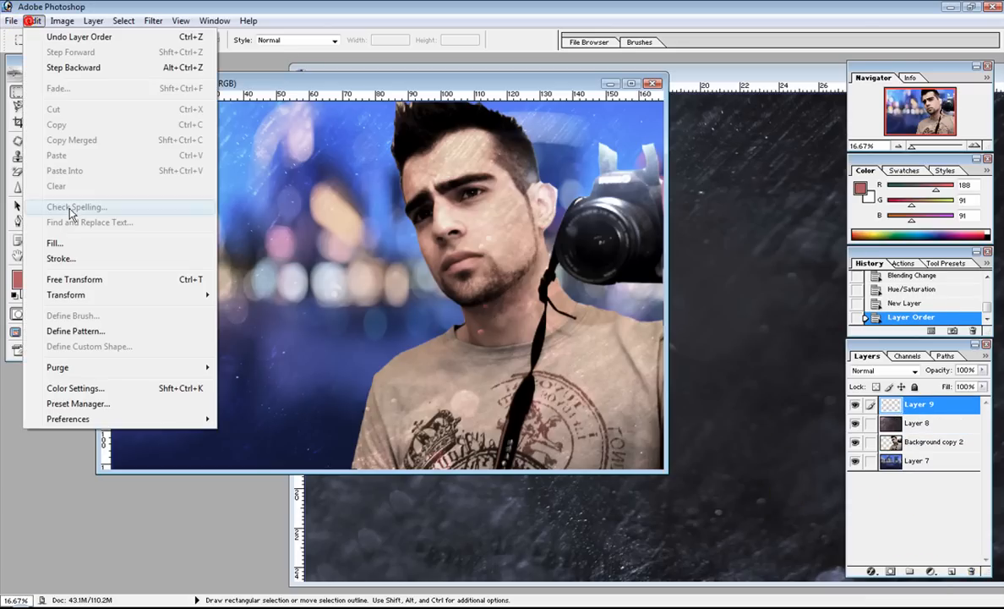
click(72, 239)
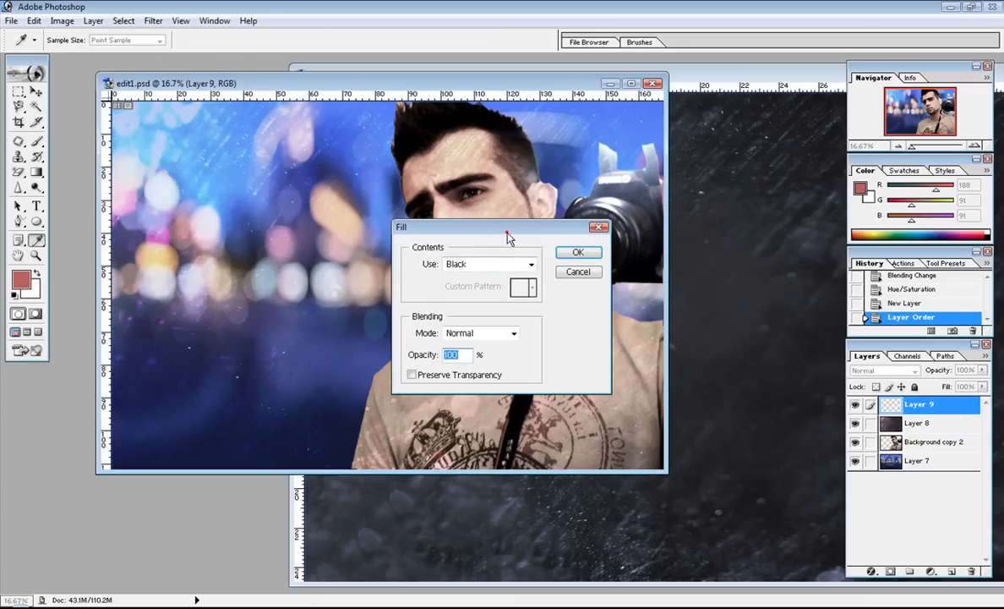
drag(507, 227, 558, 207)
click(544, 244)
click(544, 243)
click(544, 244)
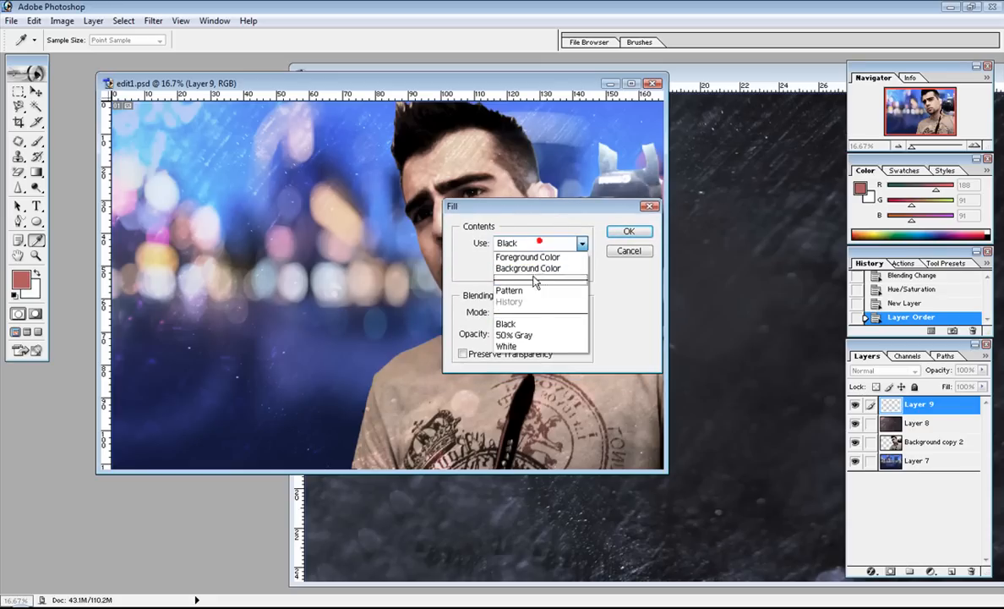
click(525, 326)
click(632, 231)
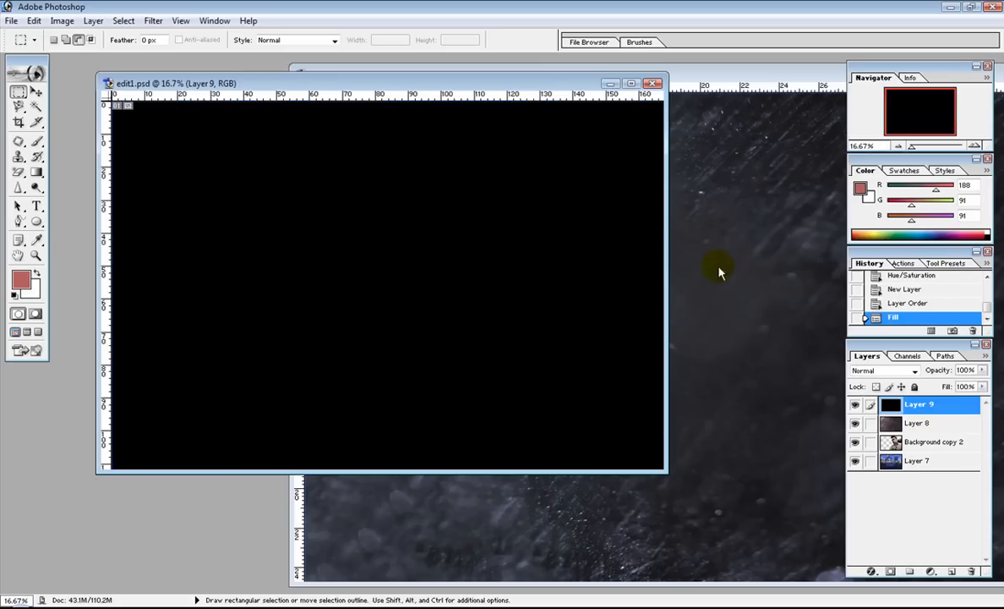
Step: Render a 105mm Prime lens flare at 101% brightness on the black layer, keeping the flare center near the upper-left corner
click(147, 22)
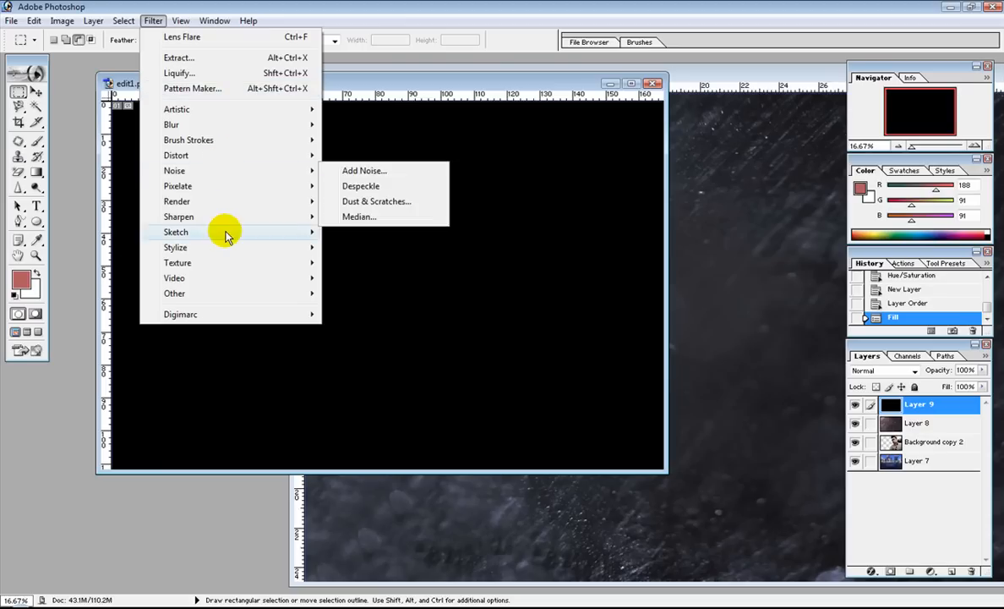
mouse_move(213, 201)
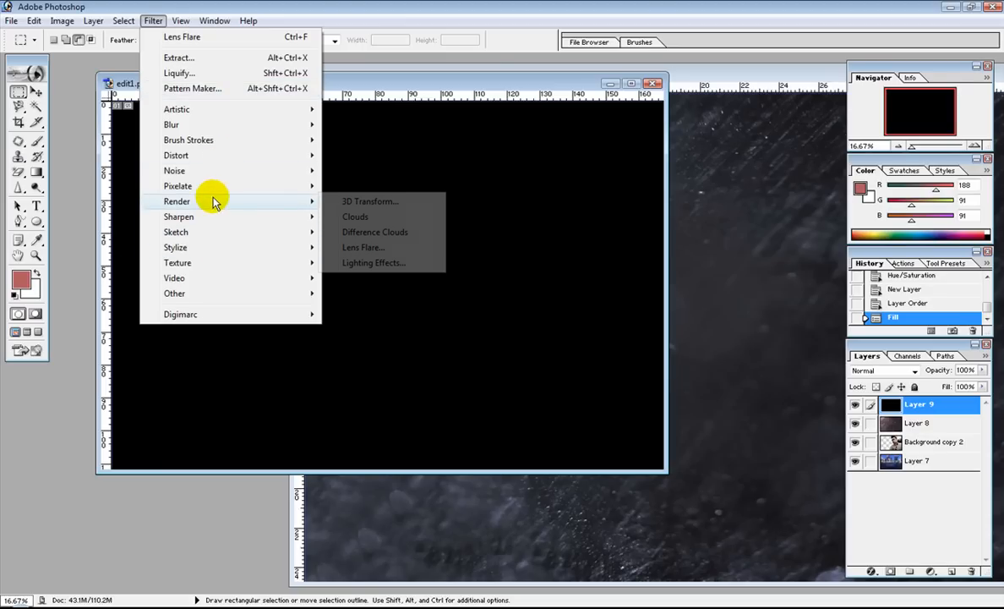
click(405, 248)
drag(479, 109, 571, 103)
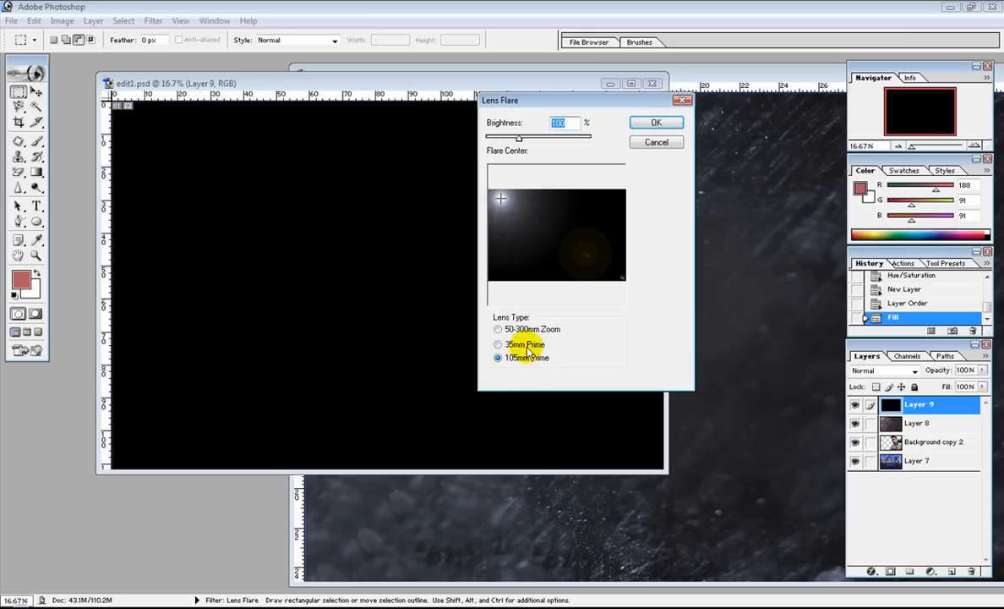
click(498, 344)
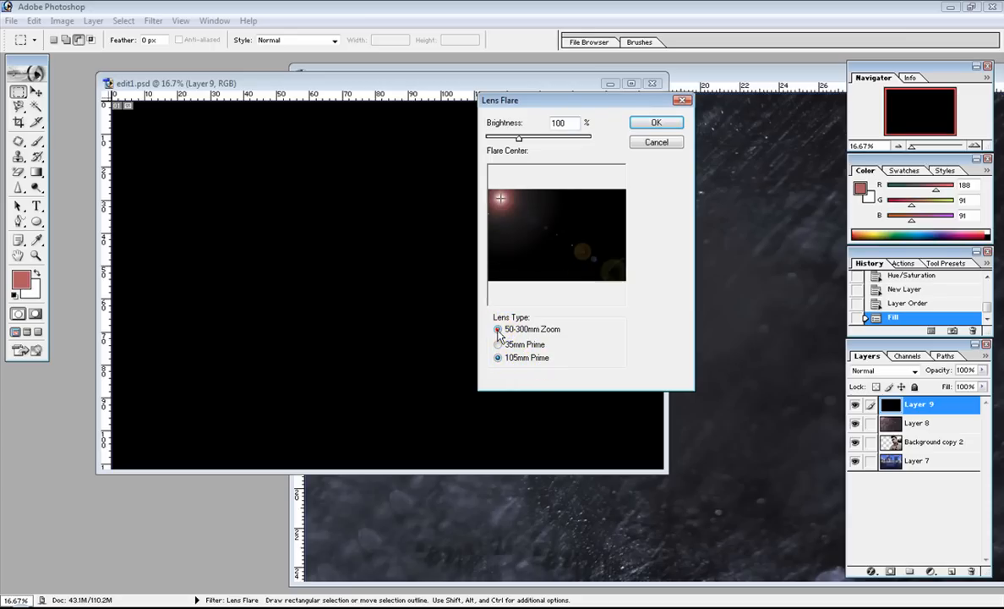
click(498, 330)
click(498, 358)
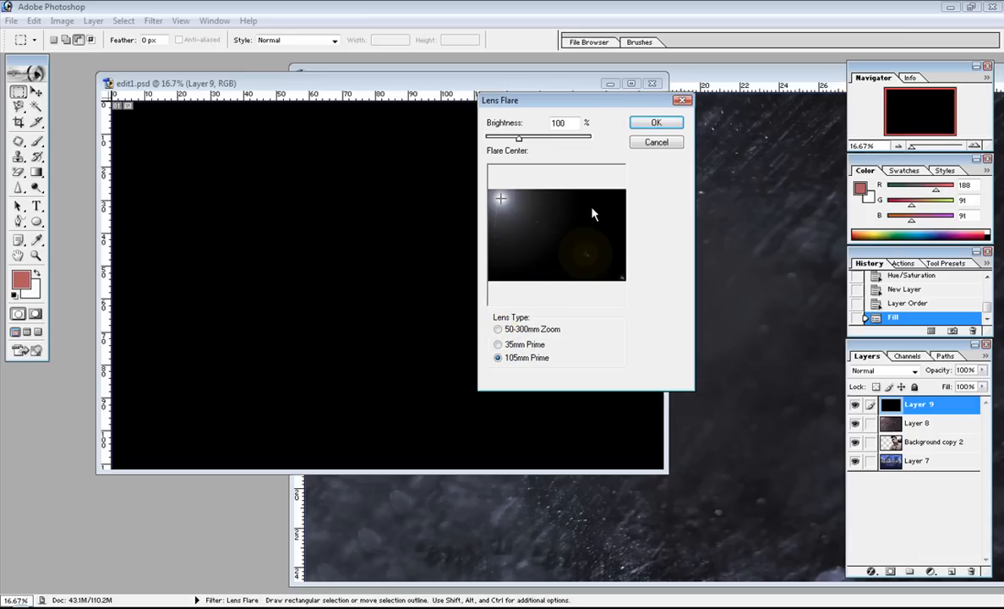
mouse_move(518, 138)
mouse_down()
mouse_move(534, 139)
mouse_move(524, 139)
mouse_up()
drag(524, 138, 519, 138)
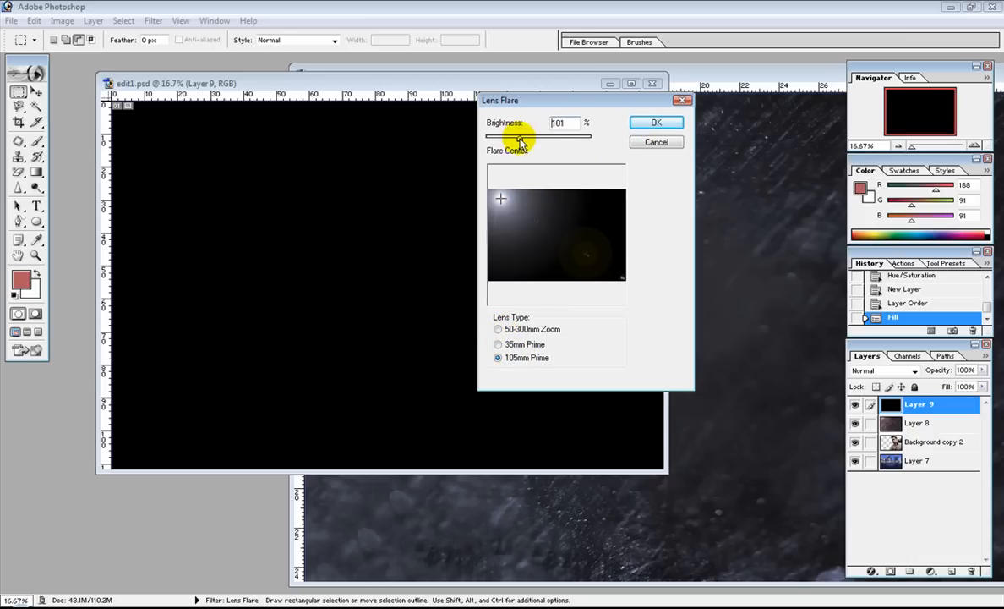
click(659, 124)
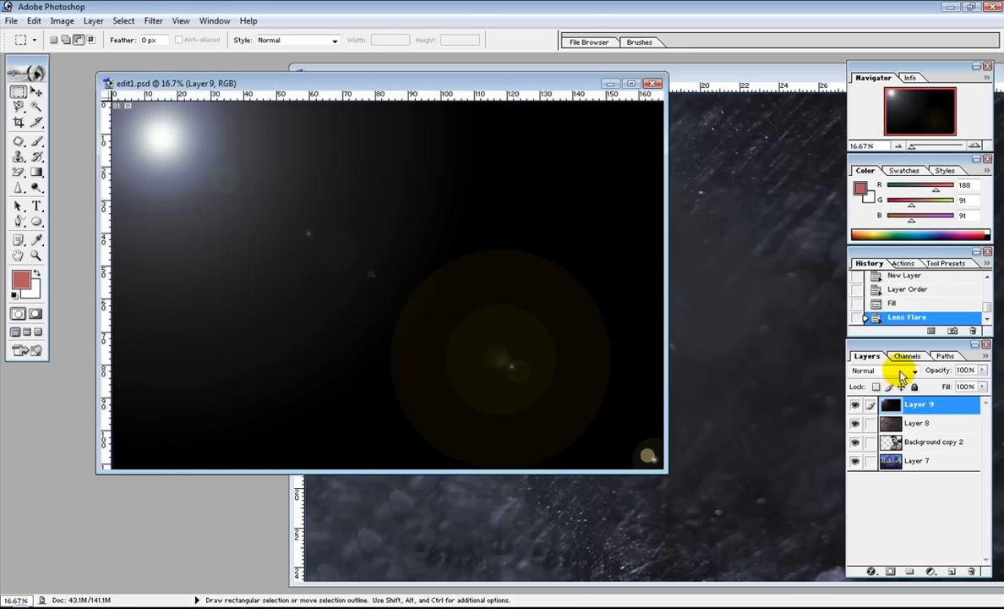
Step: Set the lens flare layer's blend mode to Color Dodge, keeping its opacity at 100%
click(902, 371)
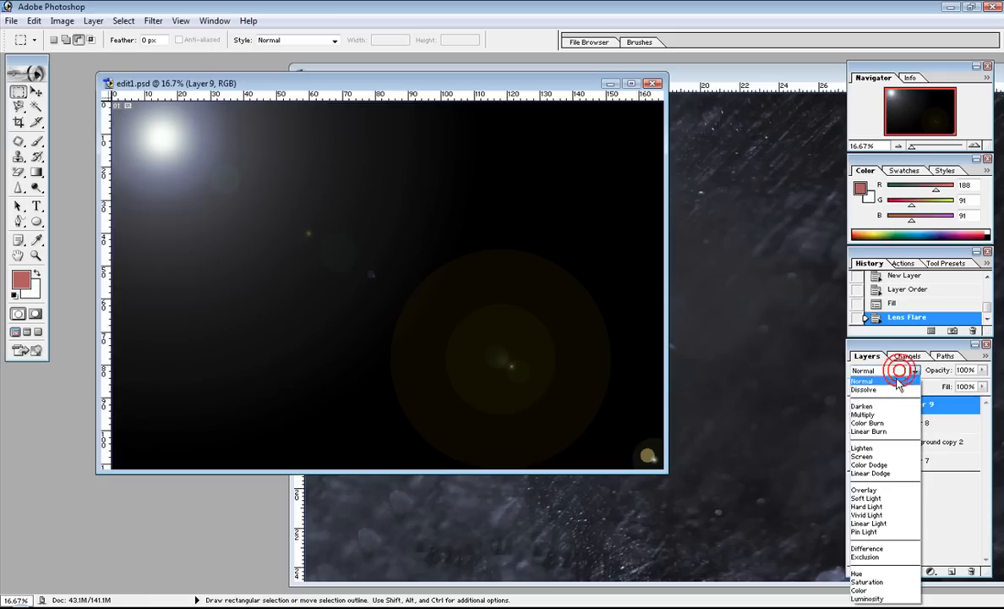
click(894, 464)
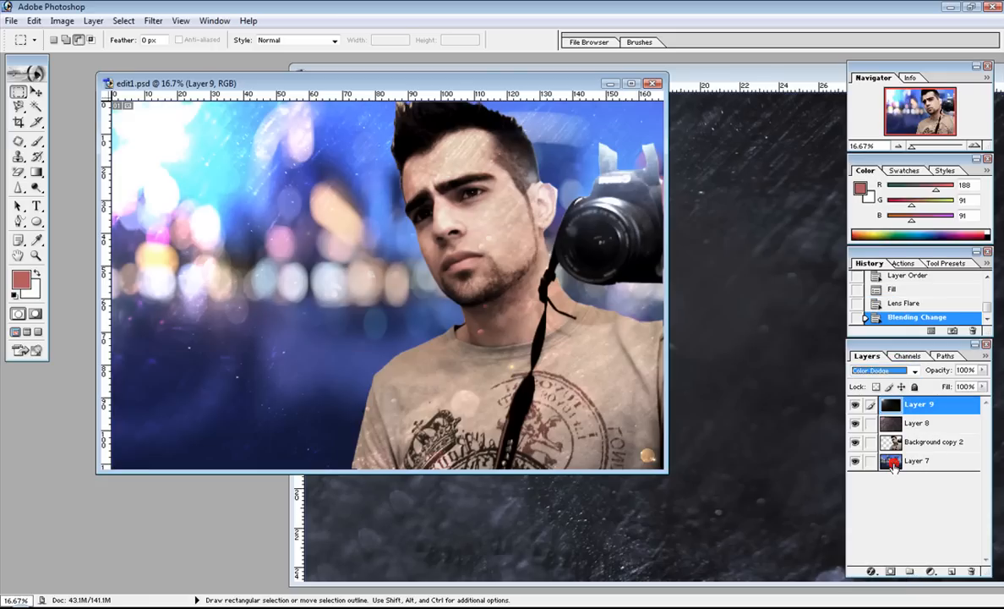
click(983, 372)
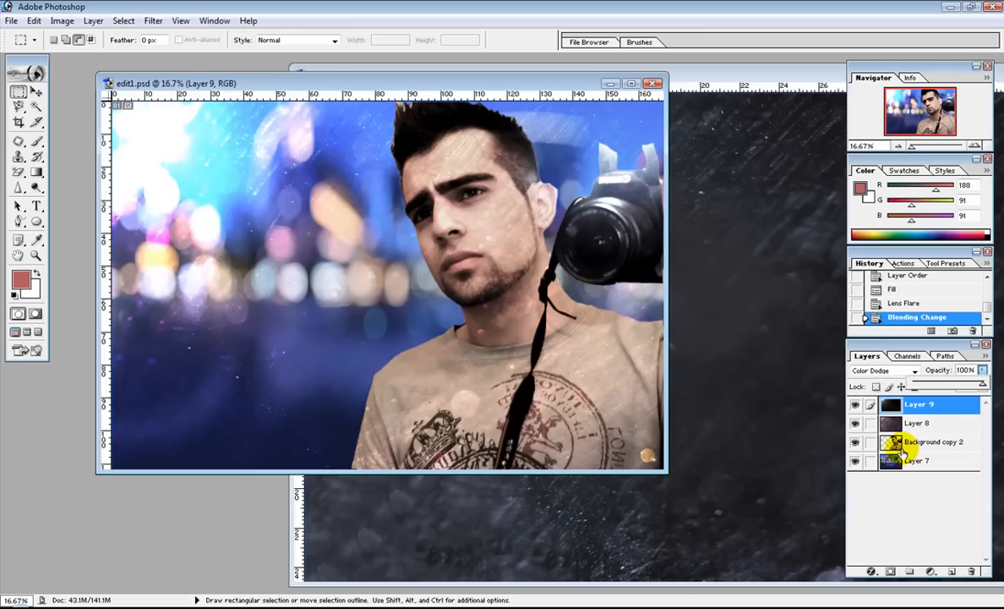
Step: Select the smudge texture layer, Layer 8, and raise its opacity to 80%
click(896, 421)
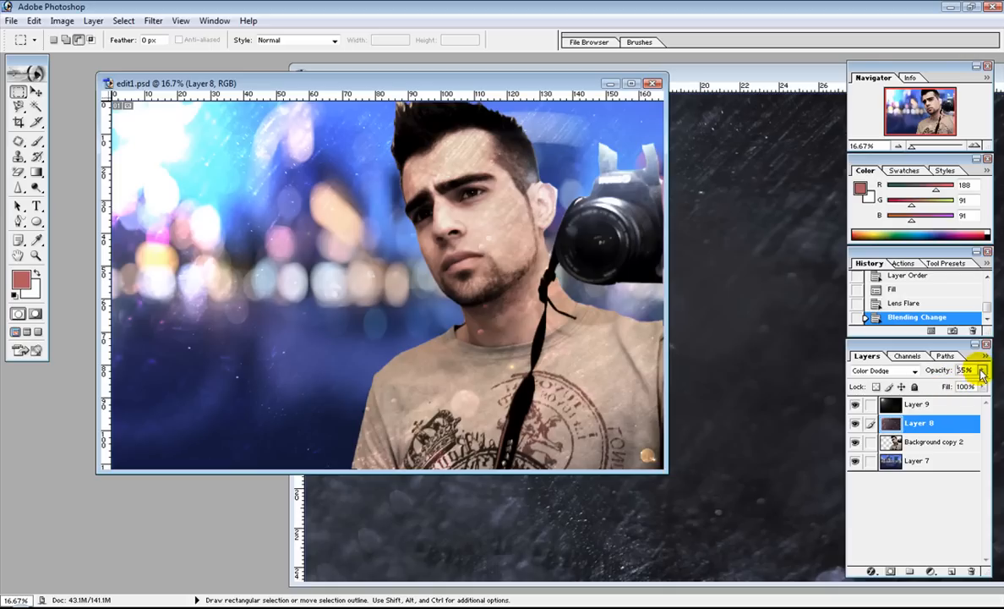
click(982, 372)
drag(961, 386, 971, 388)
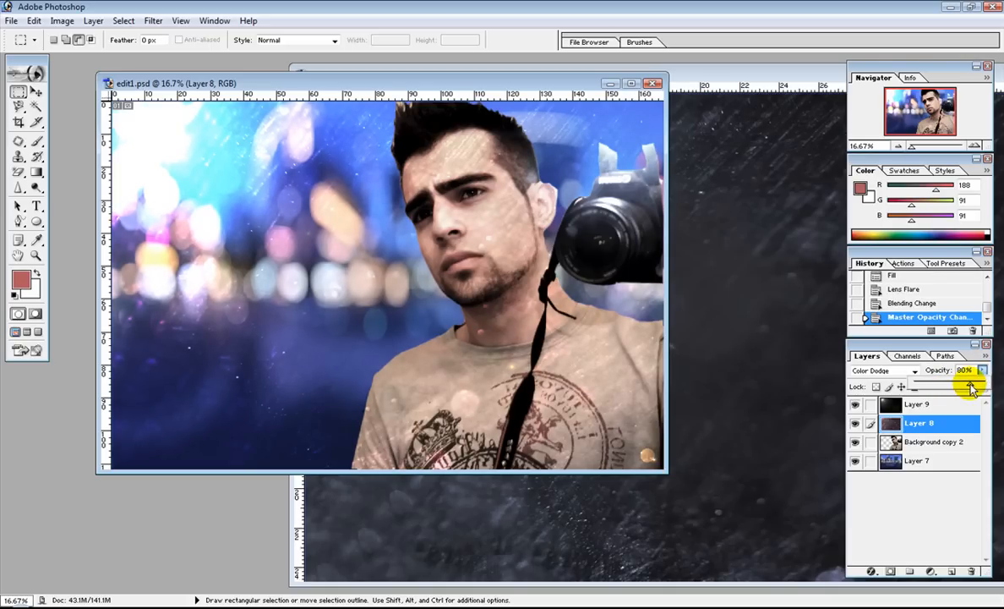
click(921, 520)
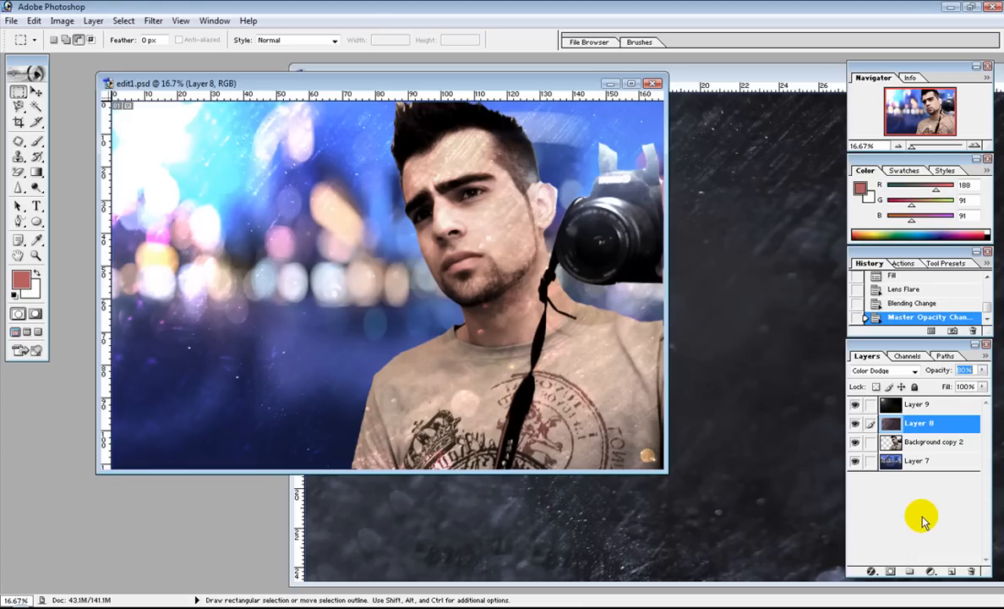